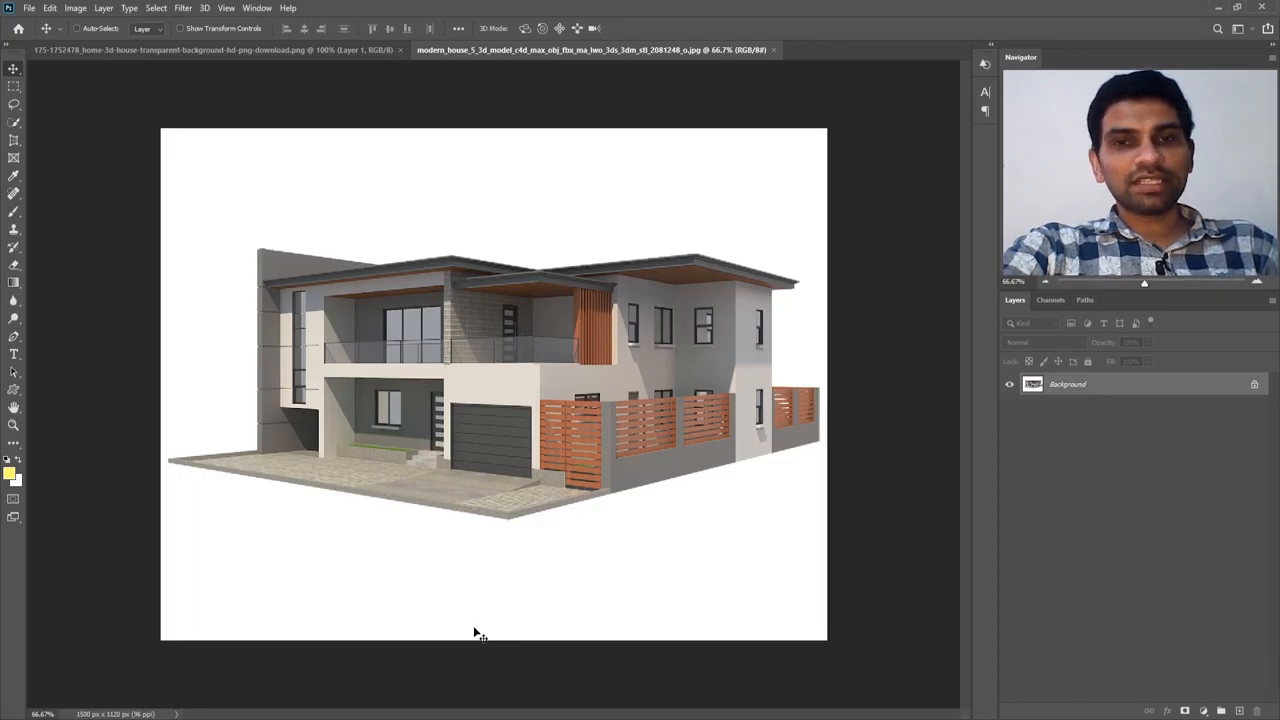
# Create a new document named Tranformation-Example, 1000 pixels wide and 1000 pixels high
pyautogui.press('ctrl')
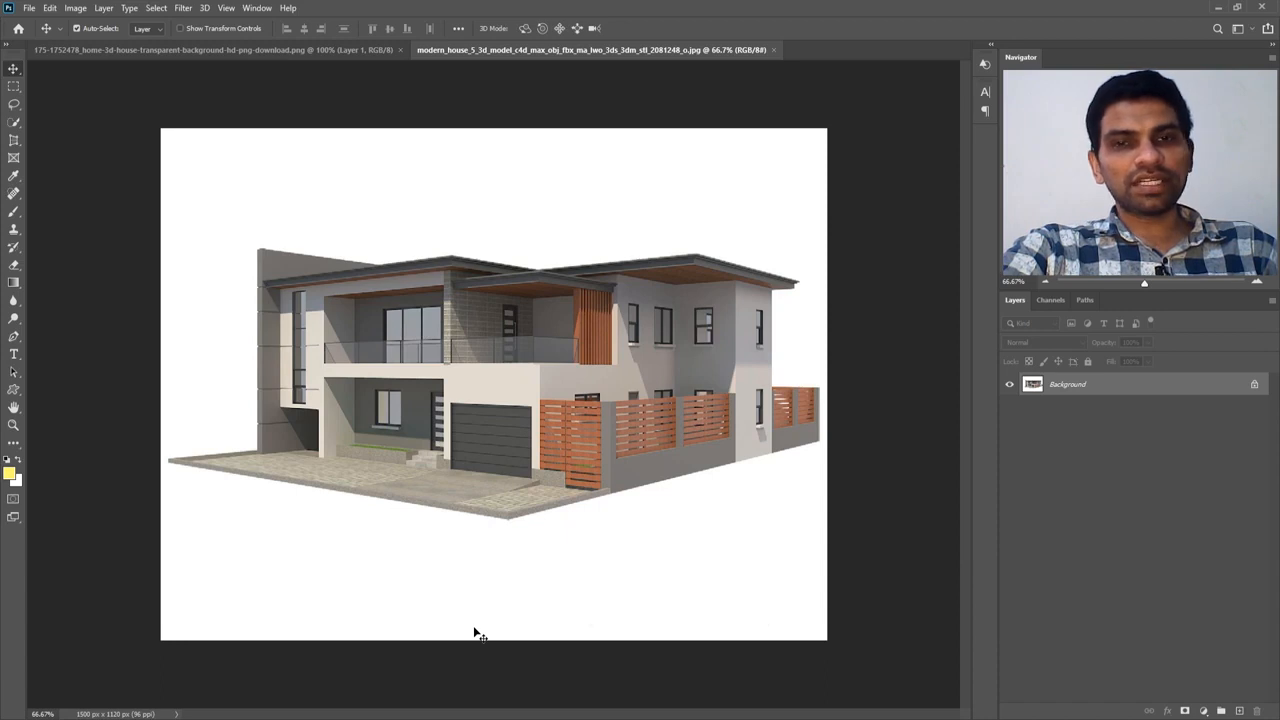
pyautogui.hotkey('ctrl', 'n')
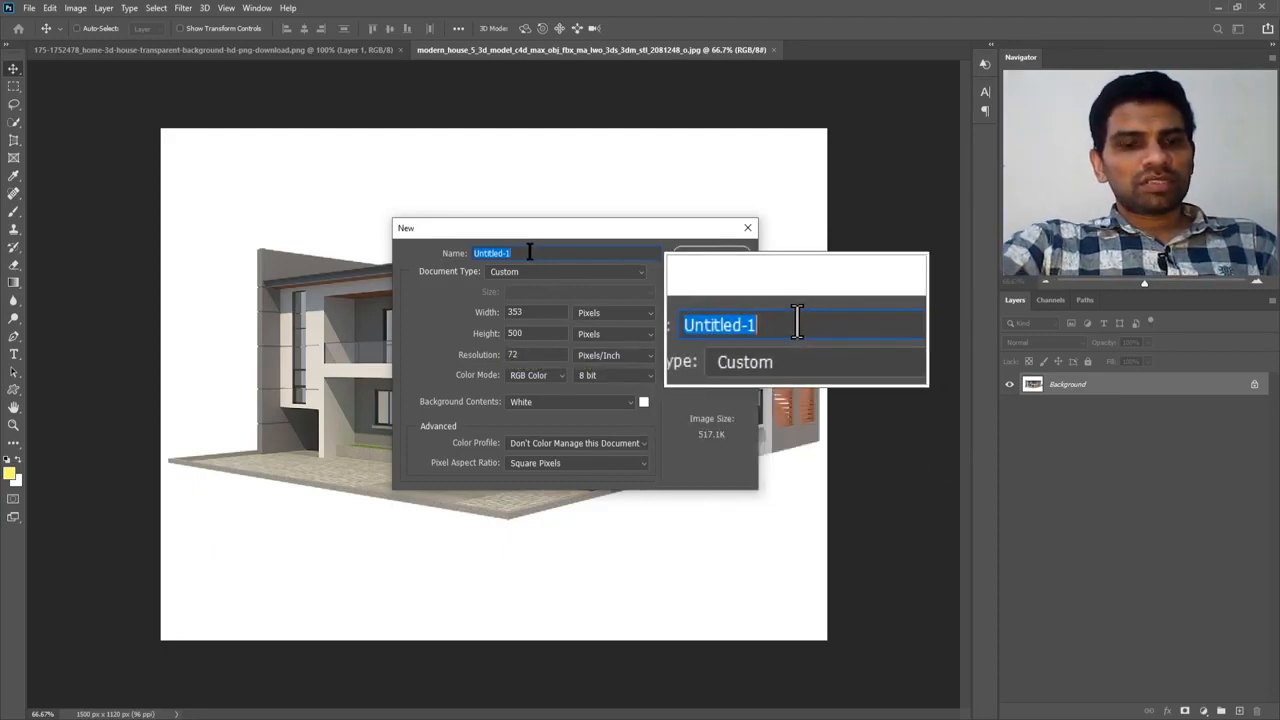
pyautogui.write('Tranf')
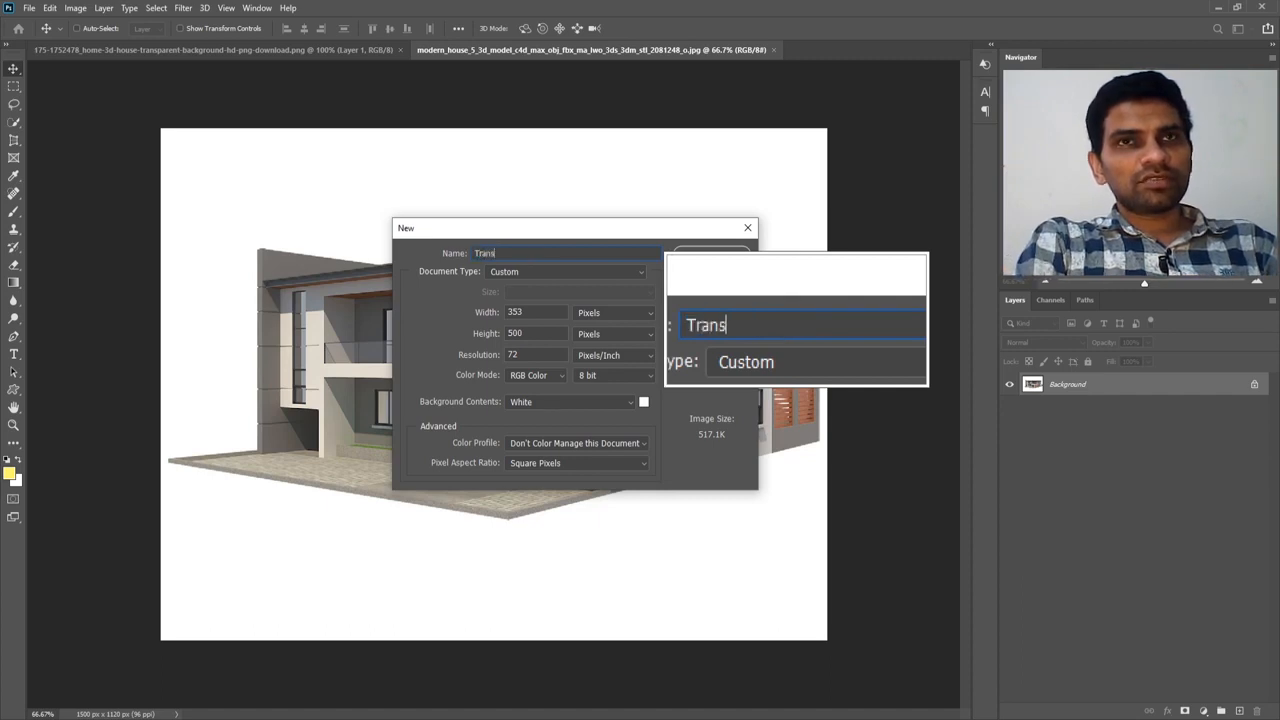
pyautogui.write('ormation-')
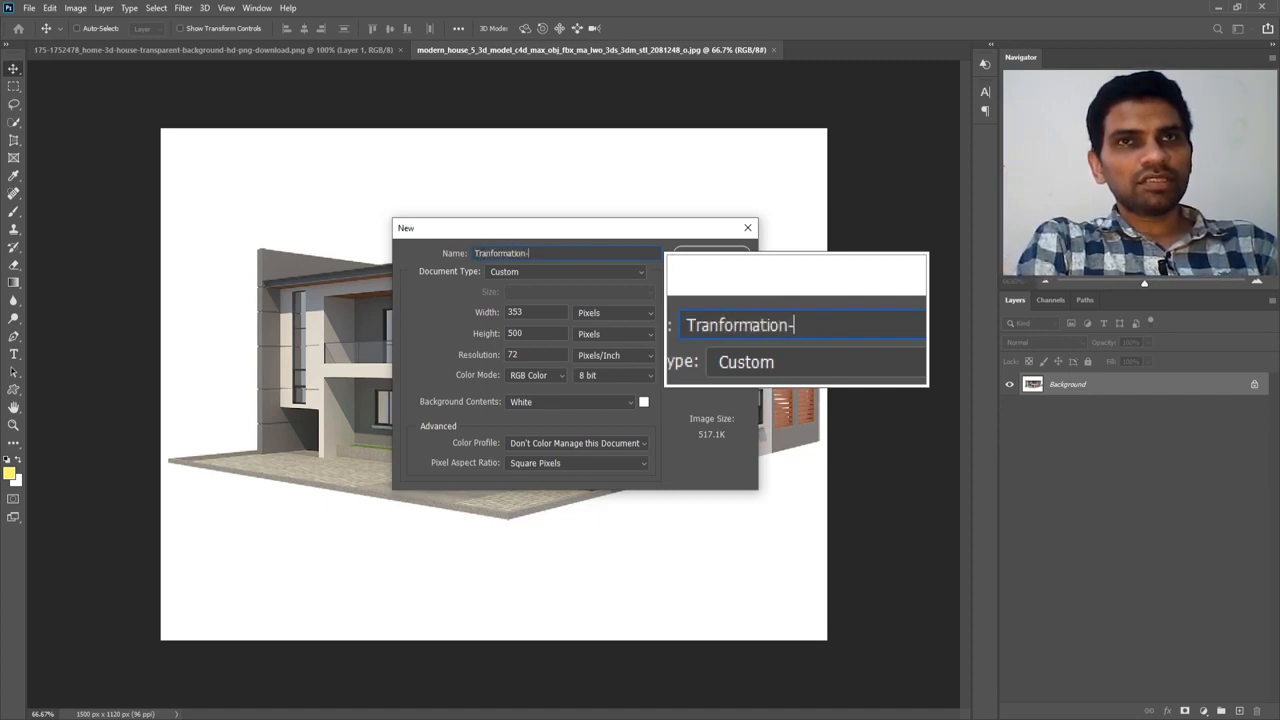
pyautogui.write('Example')
pyautogui.press('Tab')
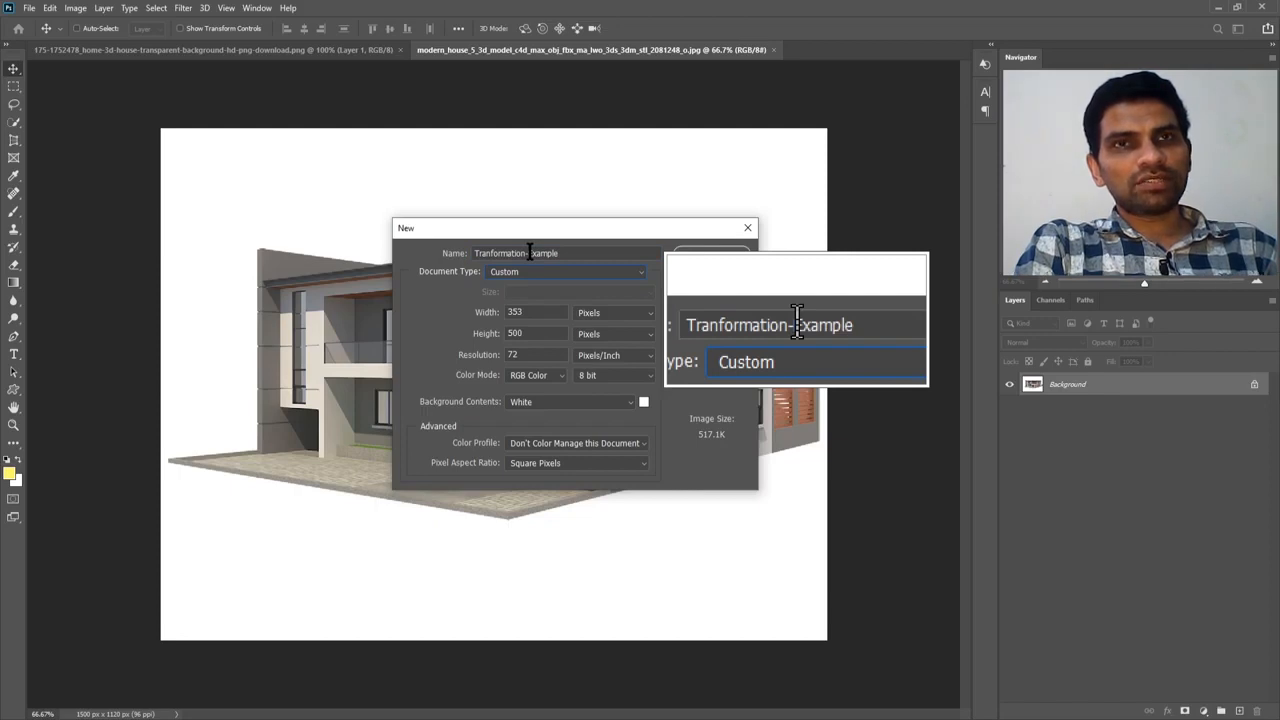
pyautogui.press('Tab')
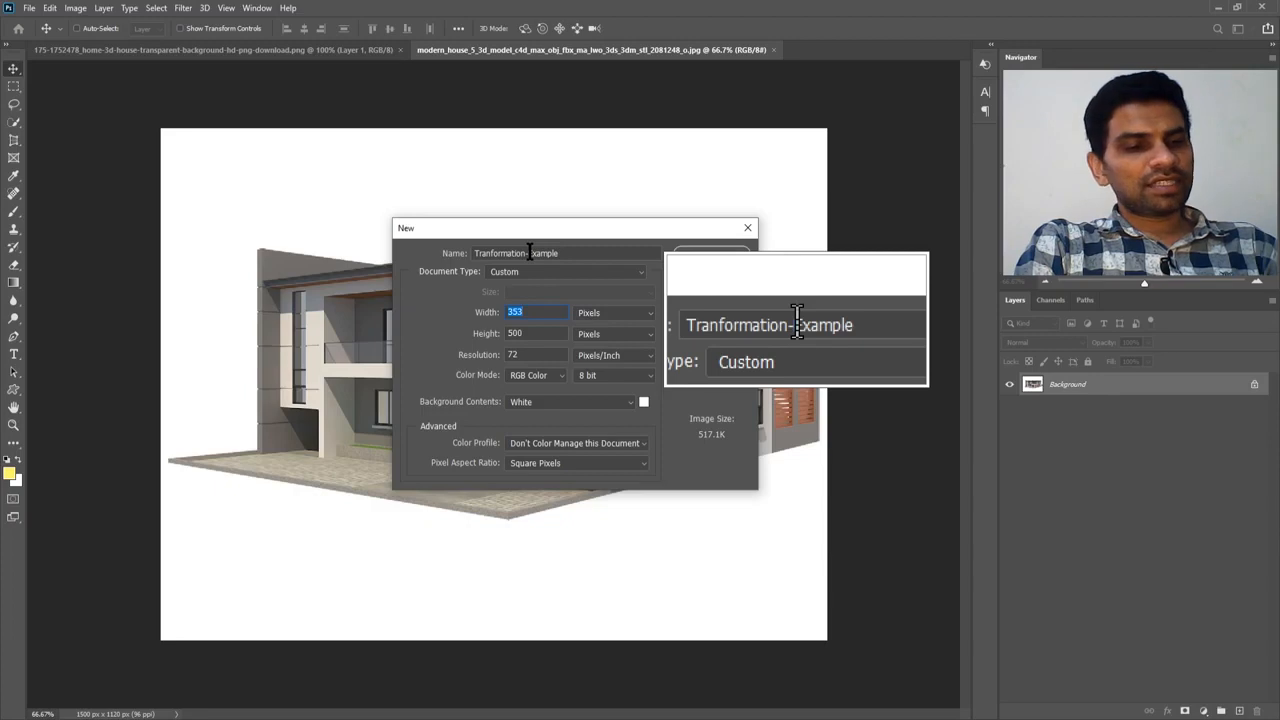
pyautogui.write('100')
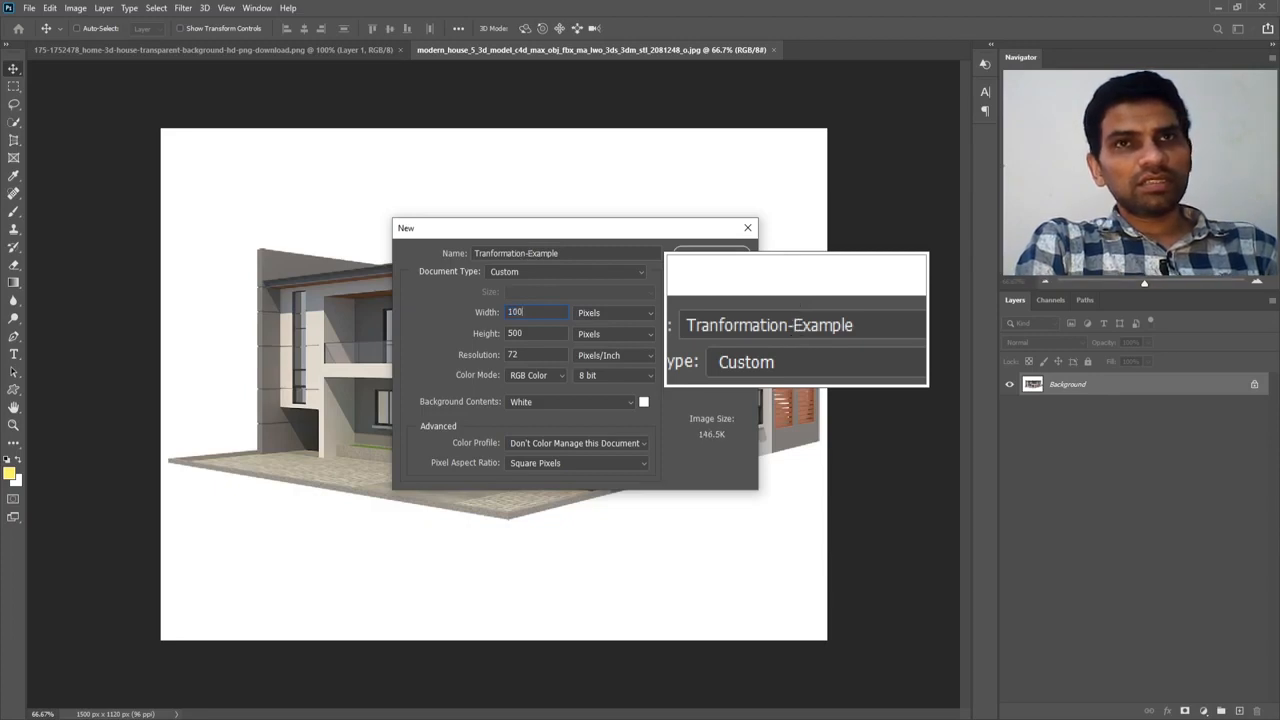
pyautogui.write('0')
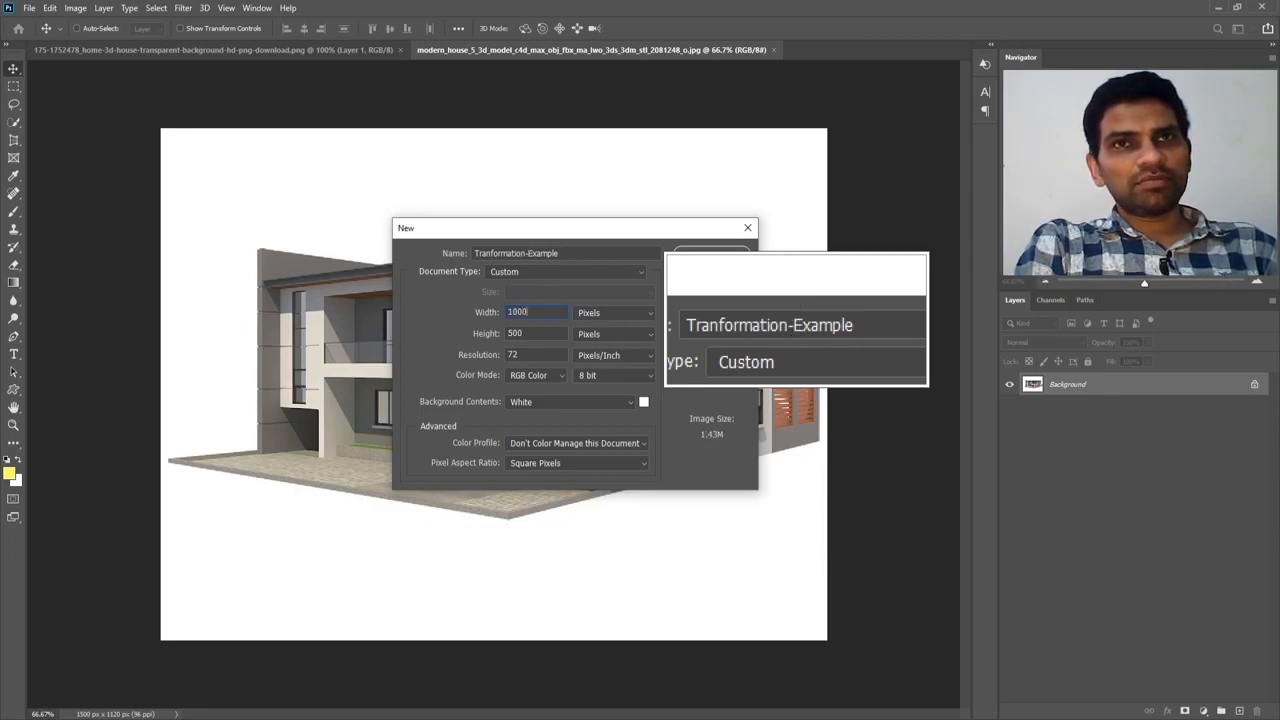
pyautogui.press('Tab')
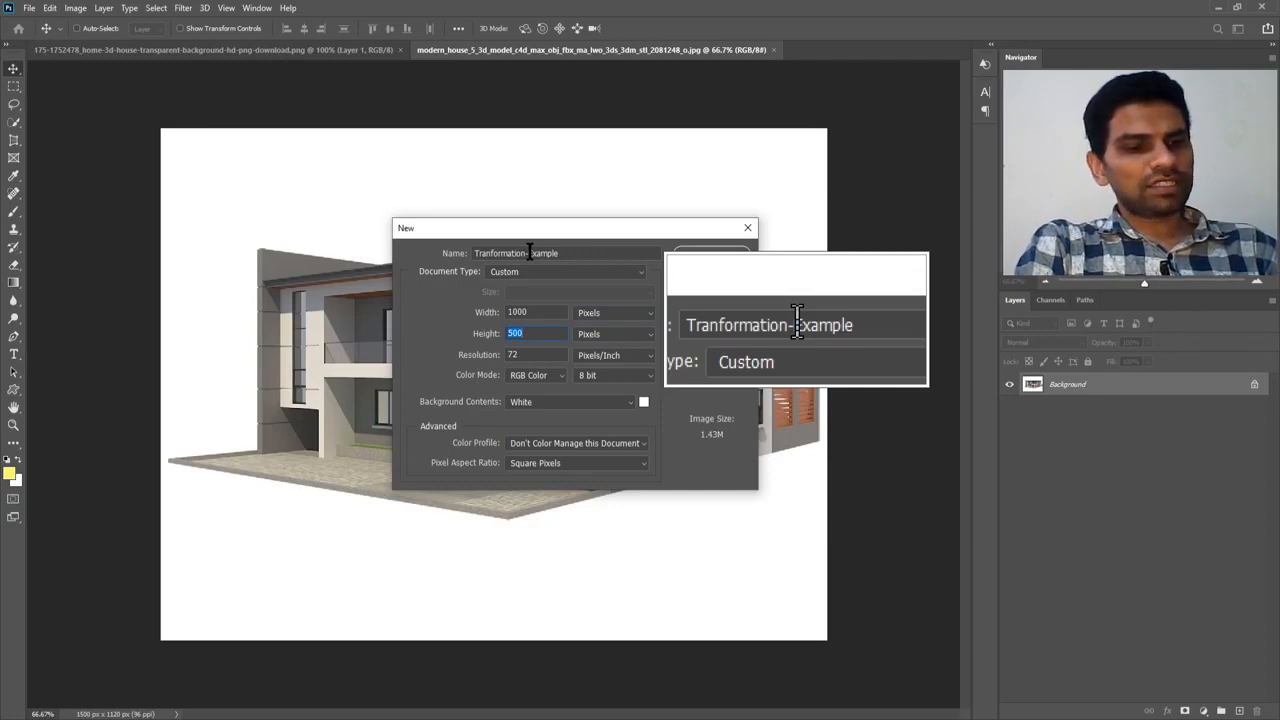
pyautogui.write('1000')
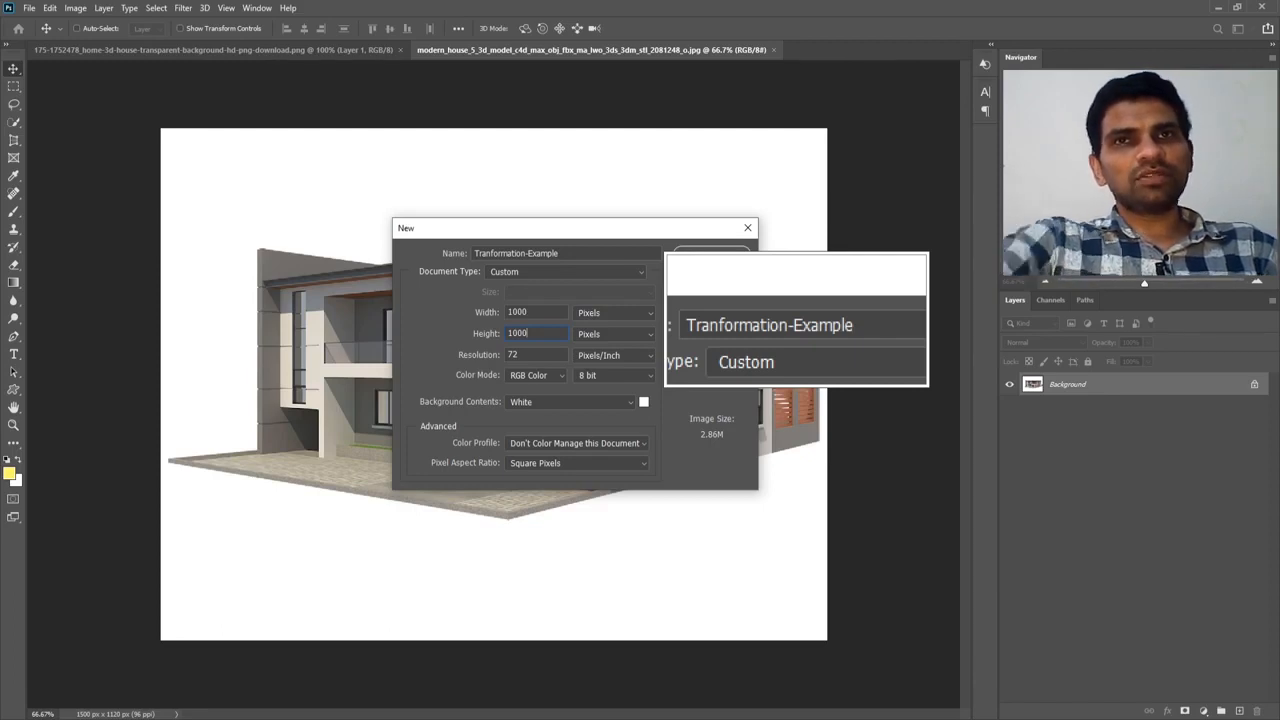
pyautogui.click(699, 257)
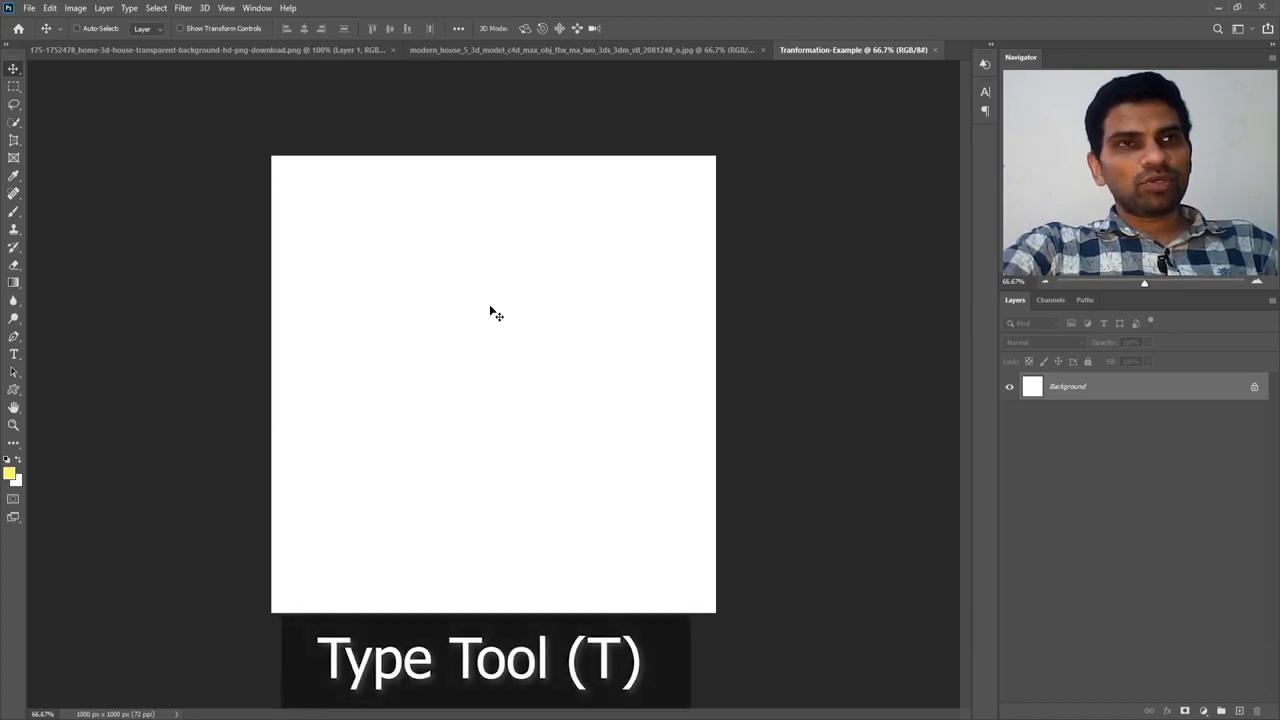
# Add the text HELLO WORLD to the left half of the canvas with the Horizontal Type tool
pyautogui.click(14, 354)
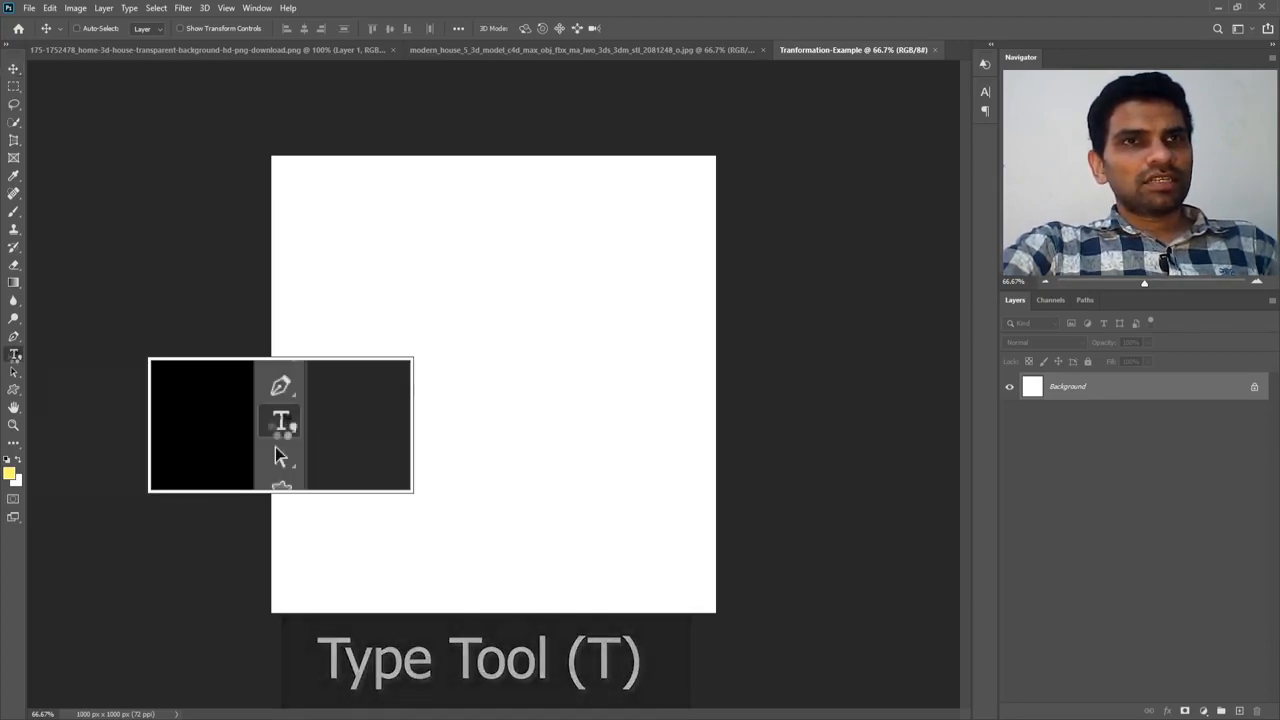
pyautogui.rightClick(14, 355)
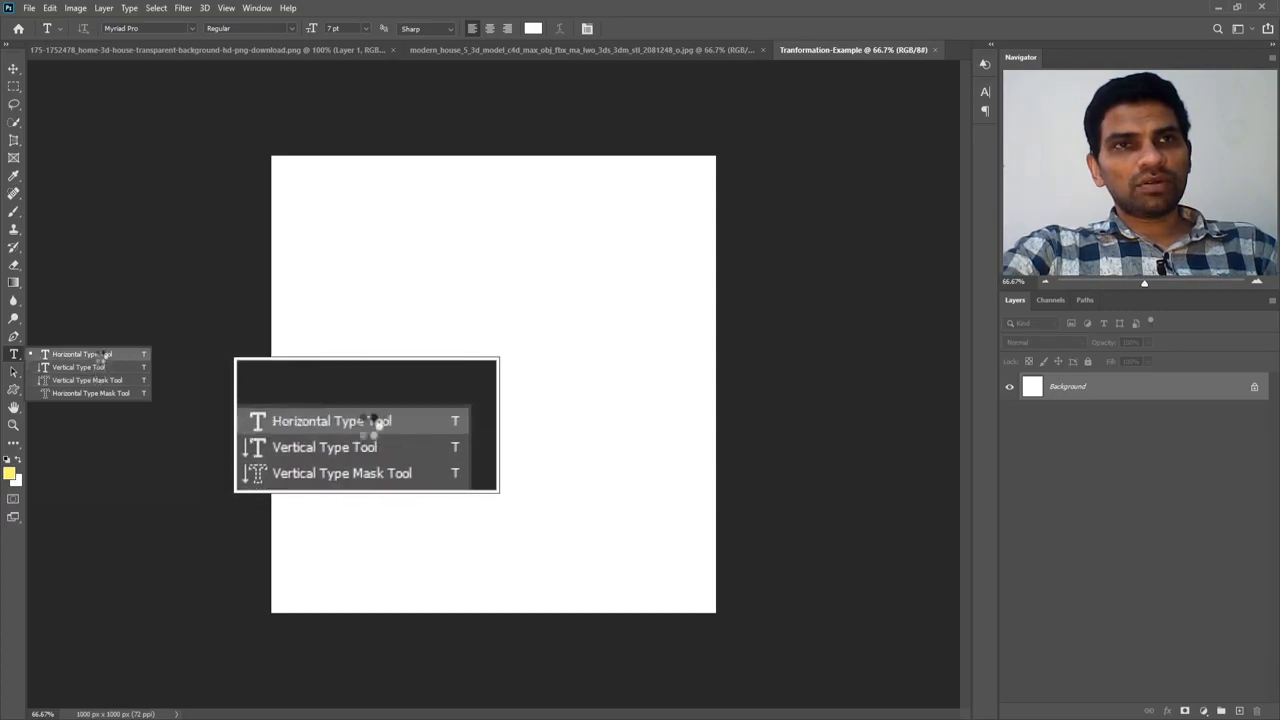
pyautogui.click(104, 354)
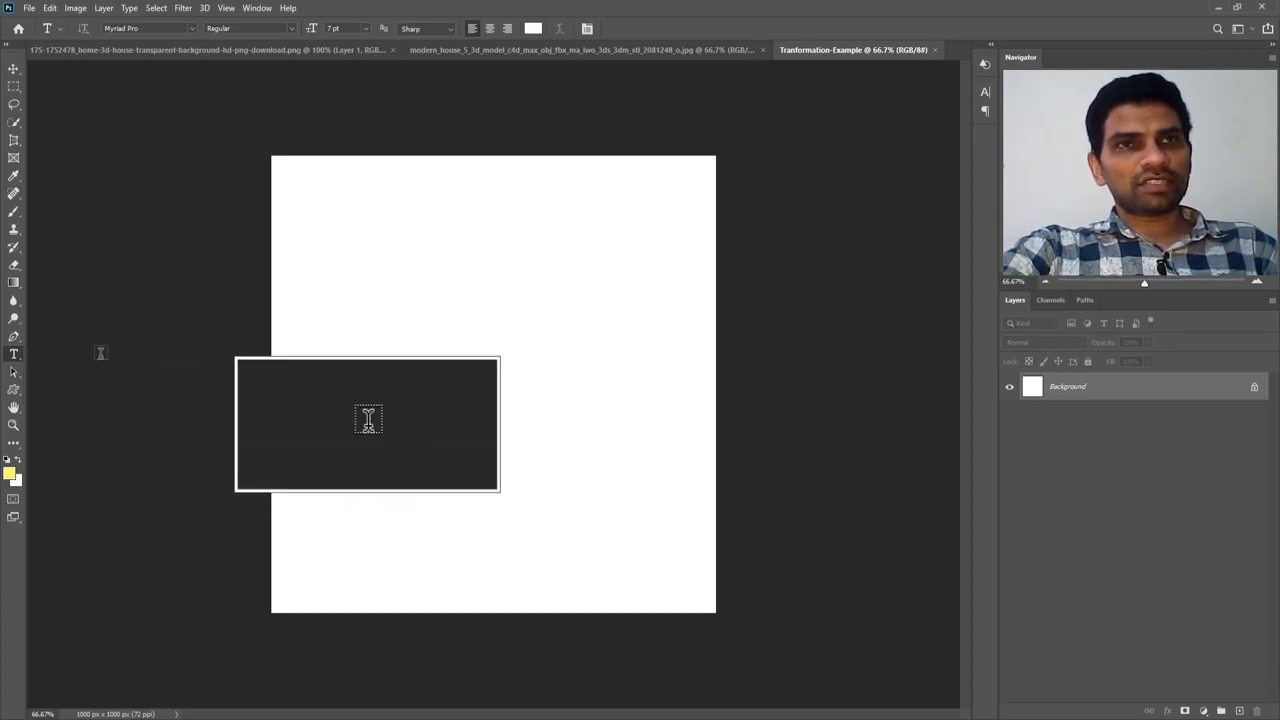
pyautogui.click(333, 364)
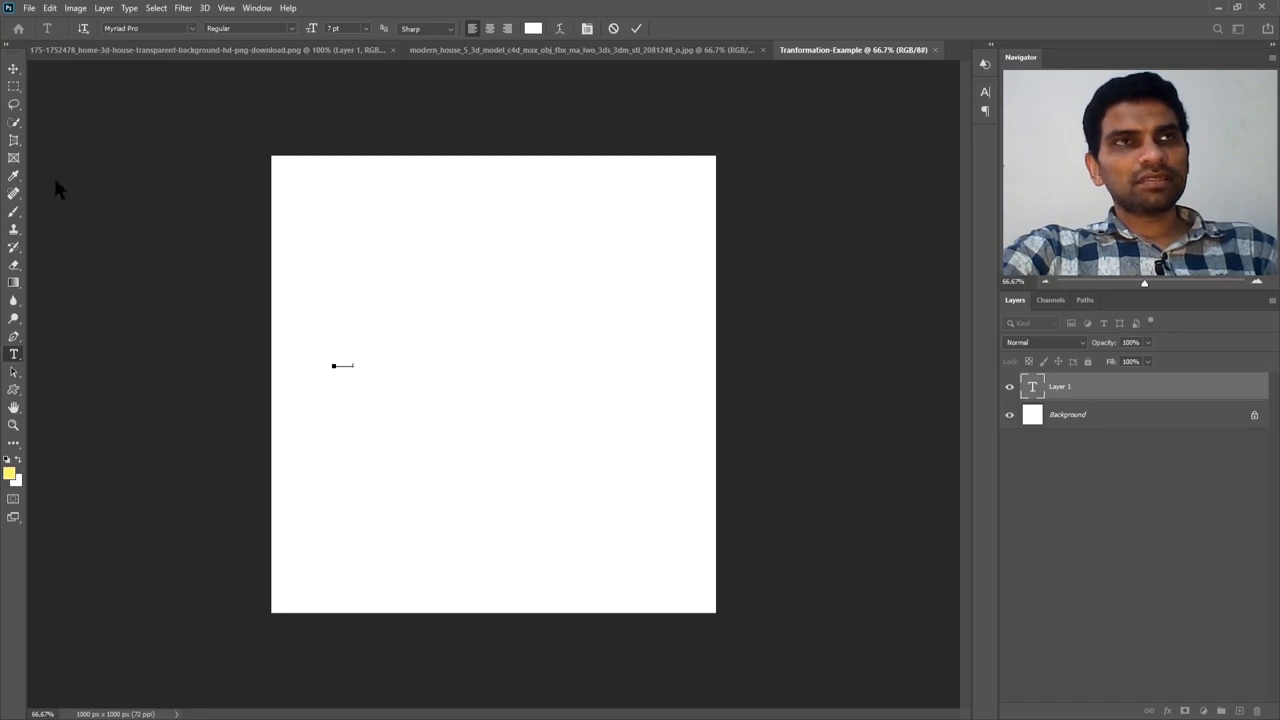
pyautogui.click(14, 70)
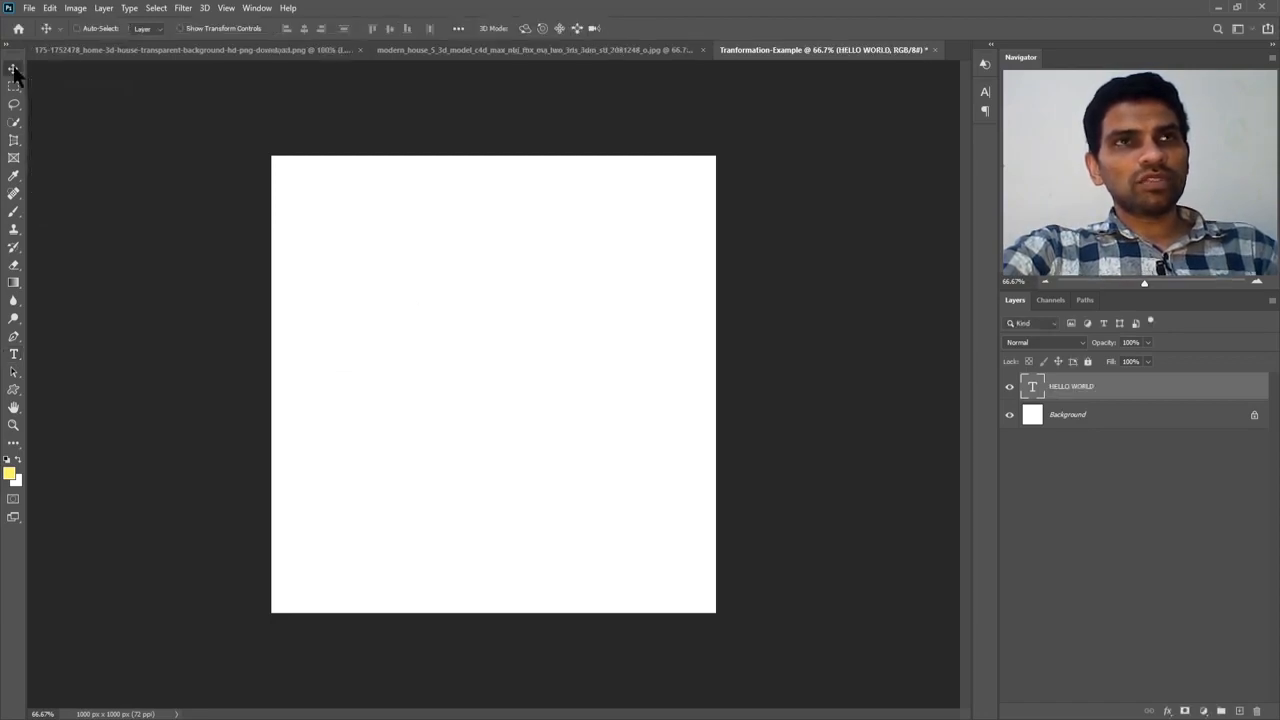
# Scale the HELLO WORLD text up proportionally to about 1545% with Free Transform and apply it
pyautogui.hotkey('ctrl', 't')
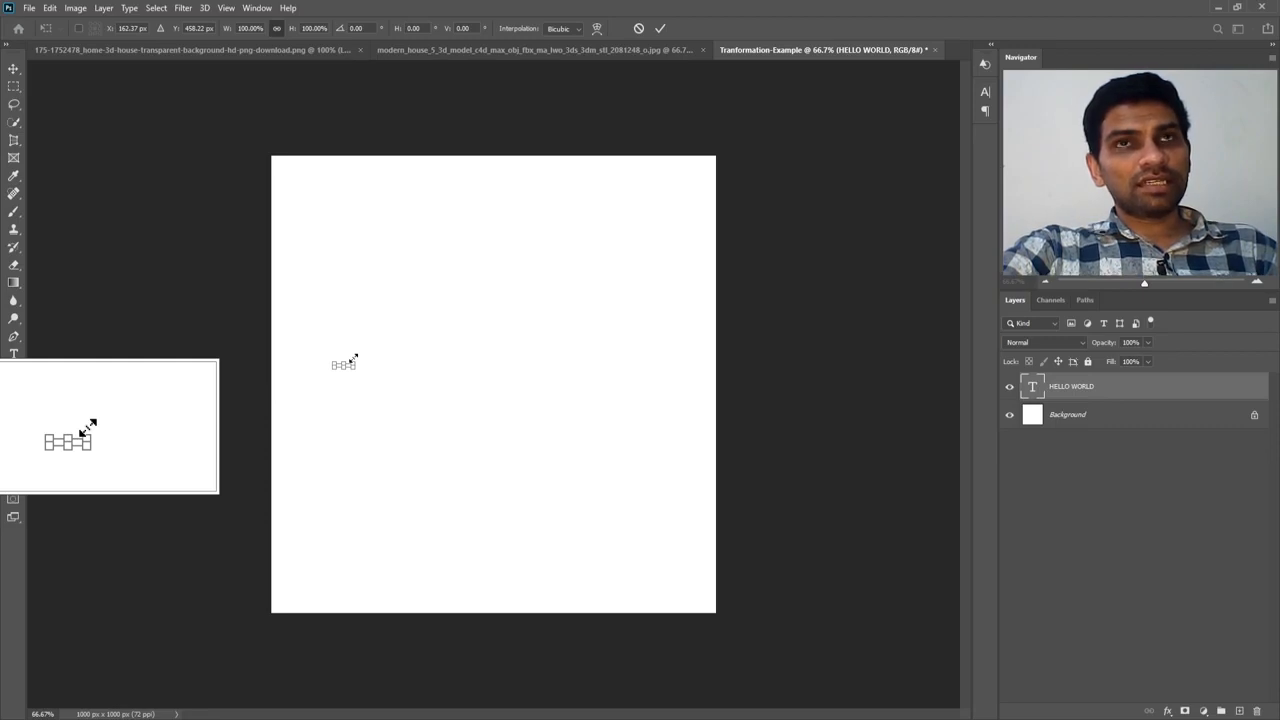
pyautogui.moveTo(353, 358); pyautogui.dragTo(616, 228)
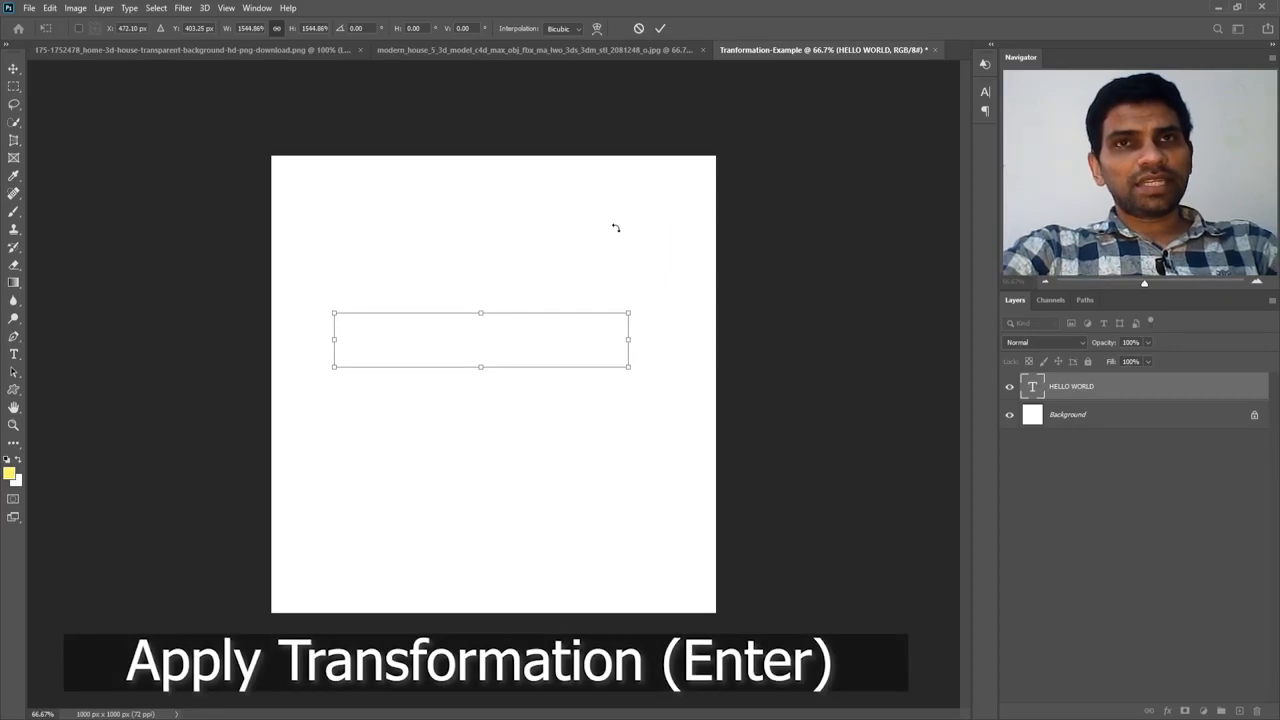
pyautogui.press('Return')
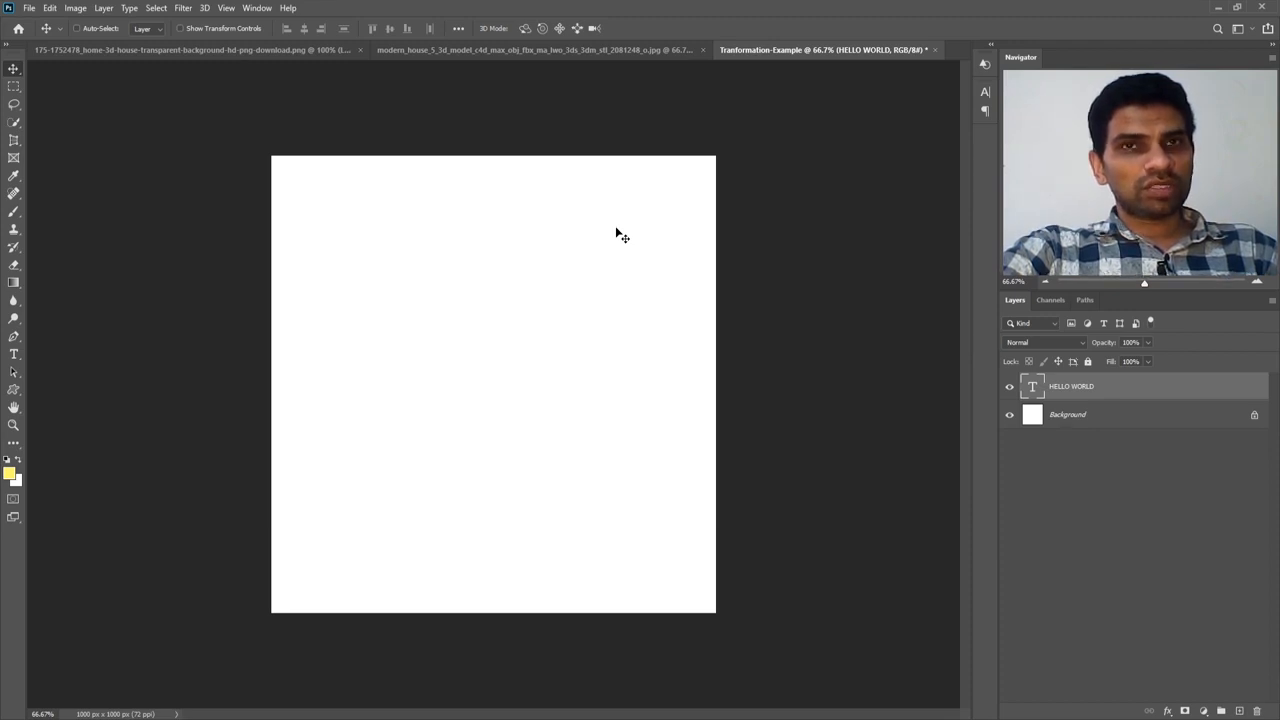
# Select all of the HELLO WORLD text and change its colour to green, trying red and blue shades first
pyautogui.press('t')
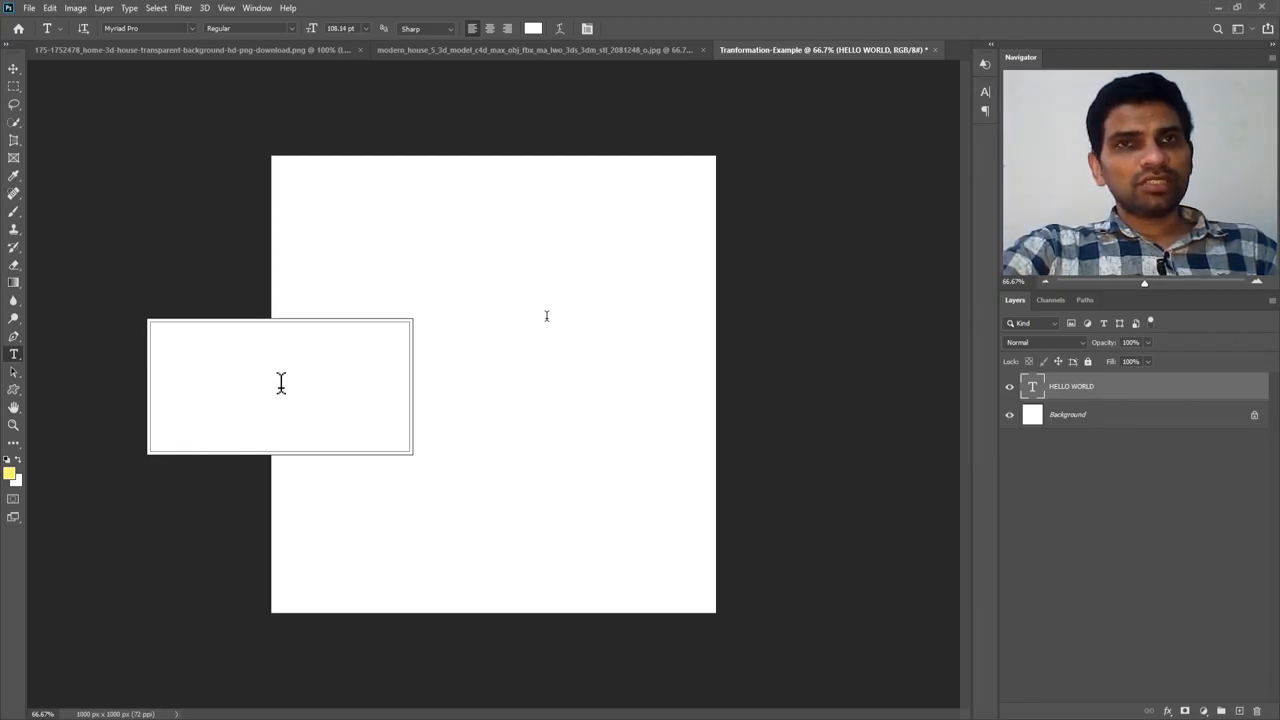
pyautogui.click(546, 316)
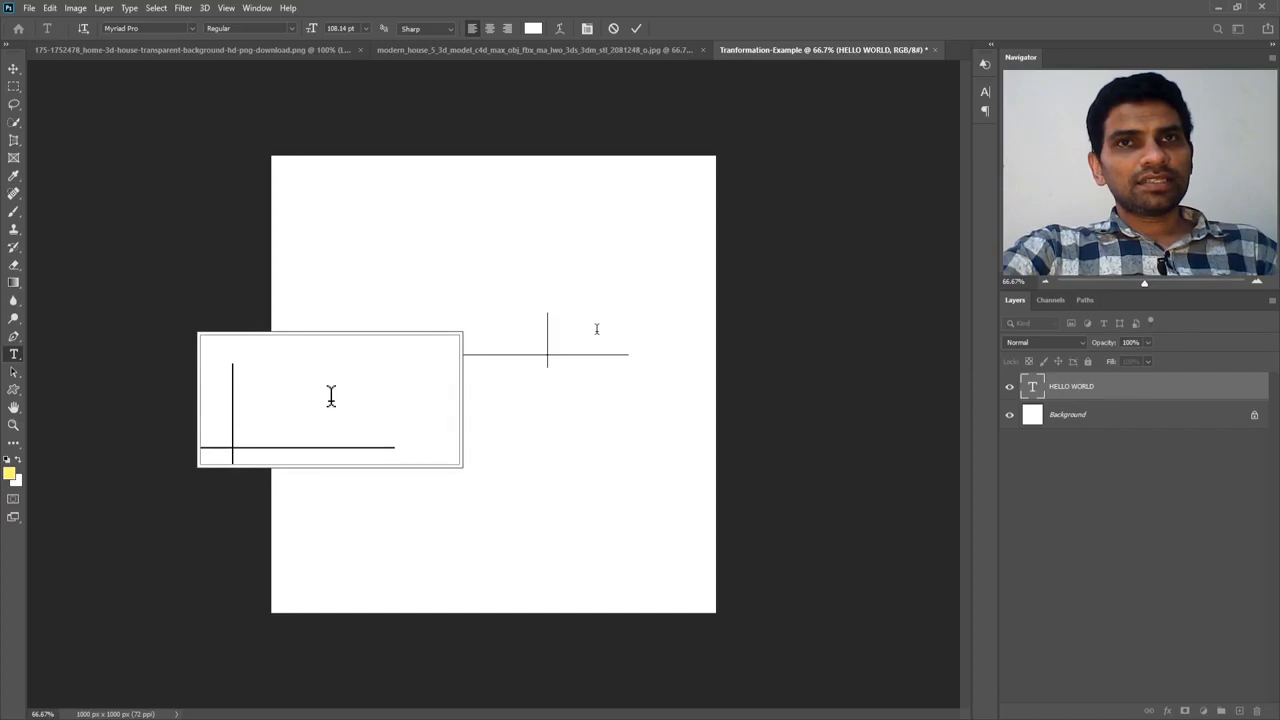
pyautogui.click(630, 334)
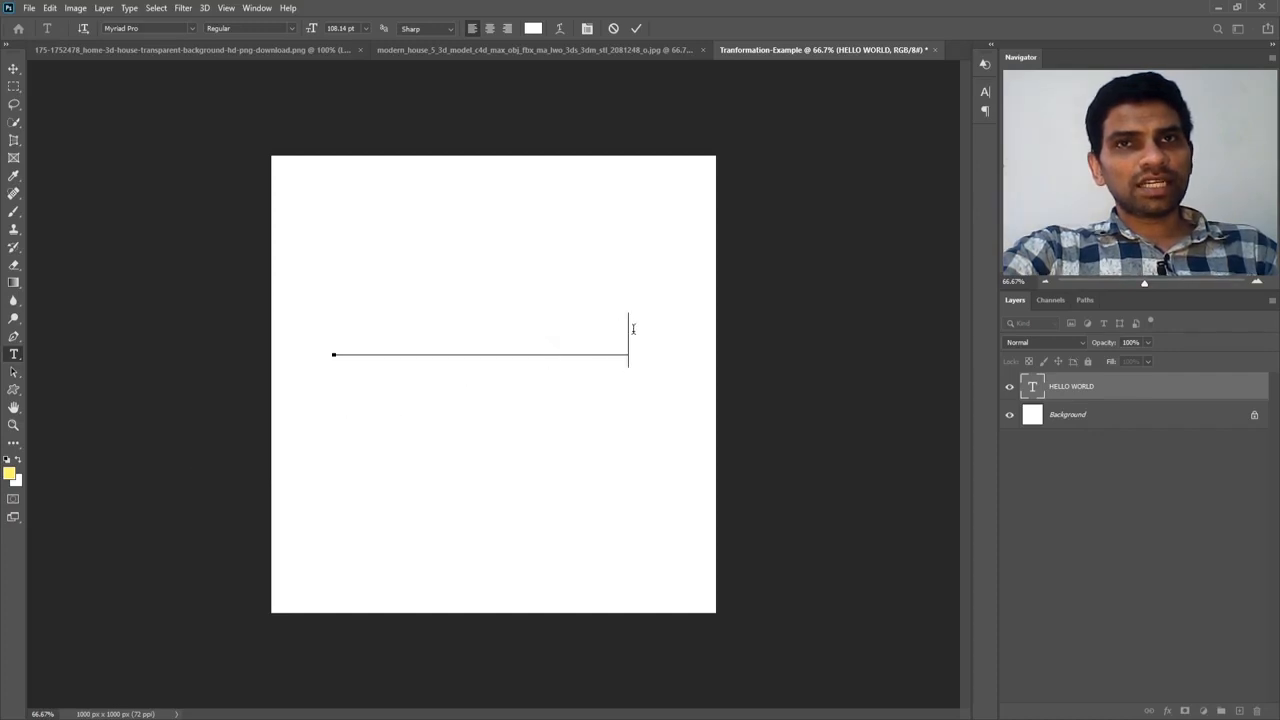
pyautogui.moveTo(630, 334); pyautogui.dragTo(325, 347)
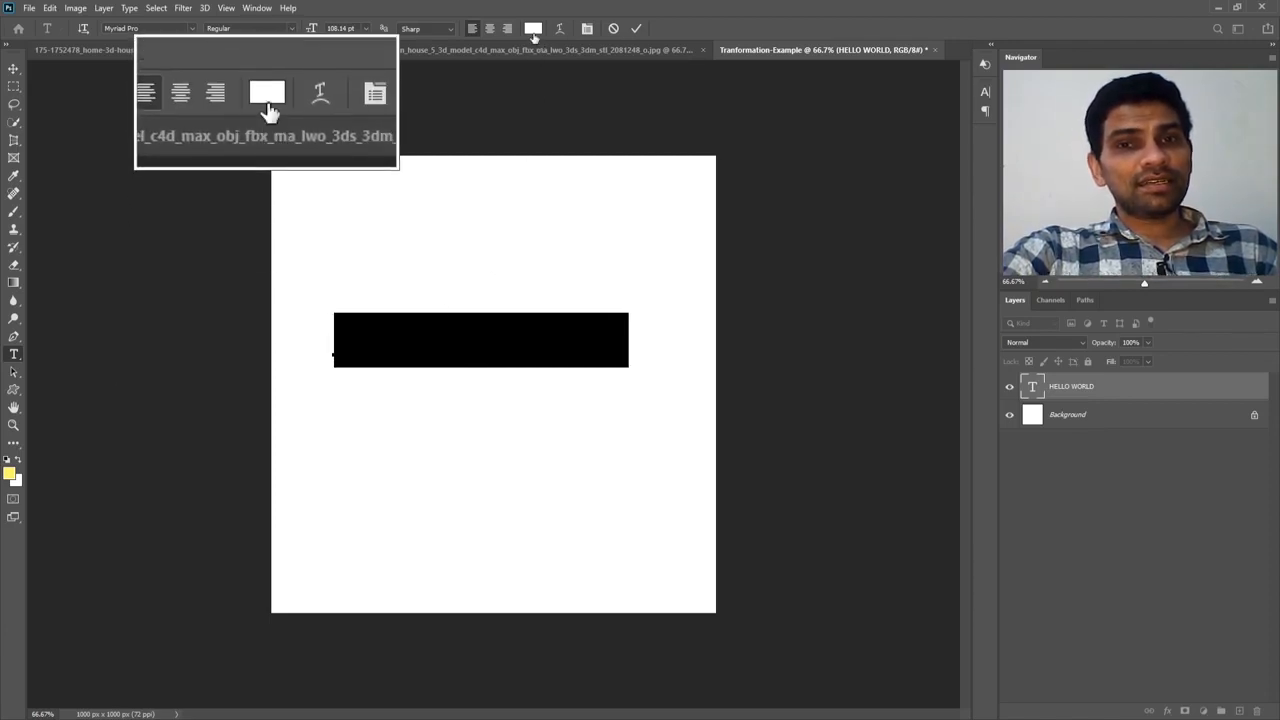
pyautogui.click(533, 30)
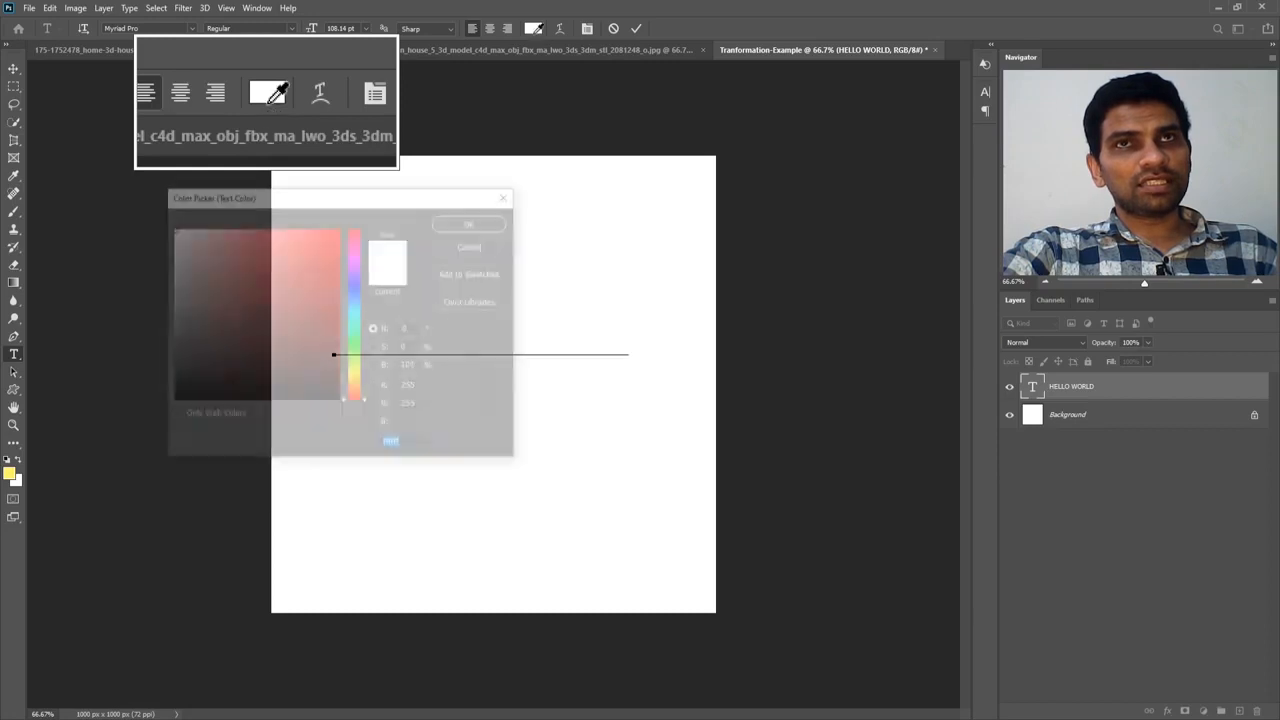
pyautogui.moveTo(415, 190); pyautogui.dragTo(798, 238)
pyautogui.click(817, 281)
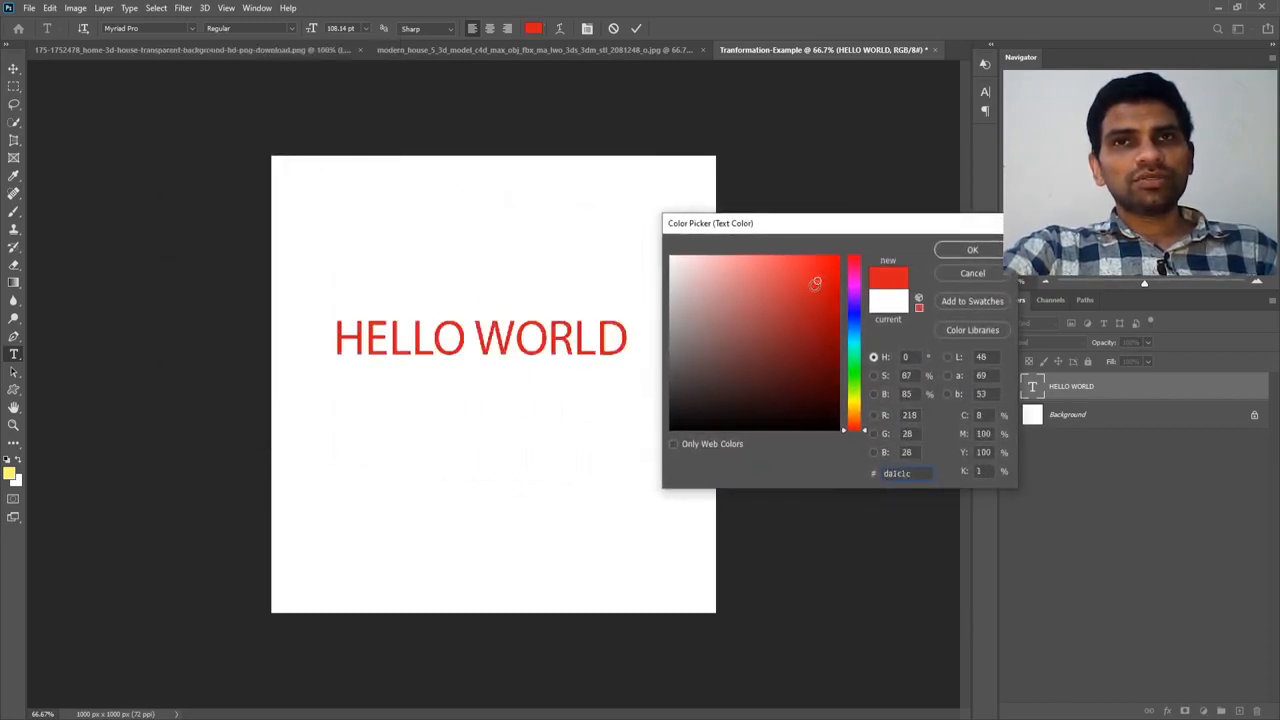
pyautogui.click(819, 302)
pyautogui.moveTo(855, 322)
pyautogui.mouseDown()
pyautogui.moveTo(849, 306)
pyautogui.moveTo(849, 329)
pyautogui.mouseUp()
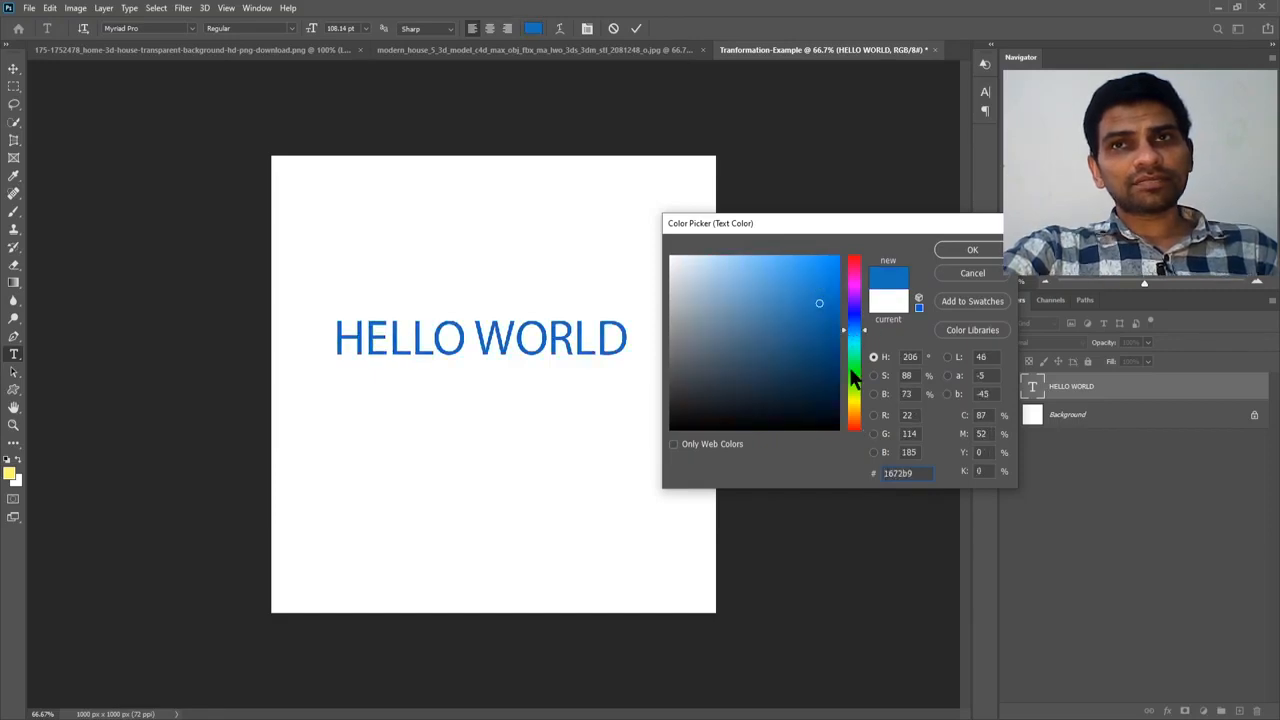
pyautogui.moveTo(855, 381)
pyautogui.mouseDown()
pyautogui.moveTo(851, 416)
pyautogui.moveTo(855, 386)
pyautogui.mouseUp()
pyautogui.click(954, 249)
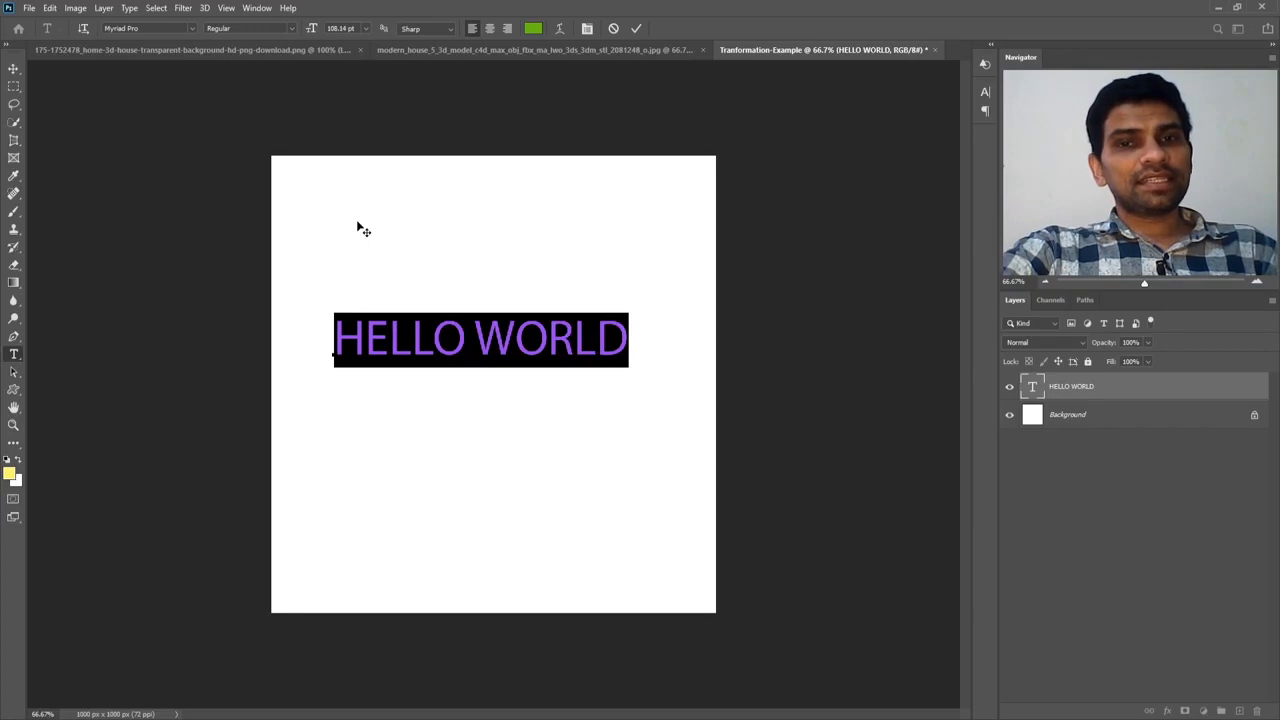
pyautogui.click(14, 68)
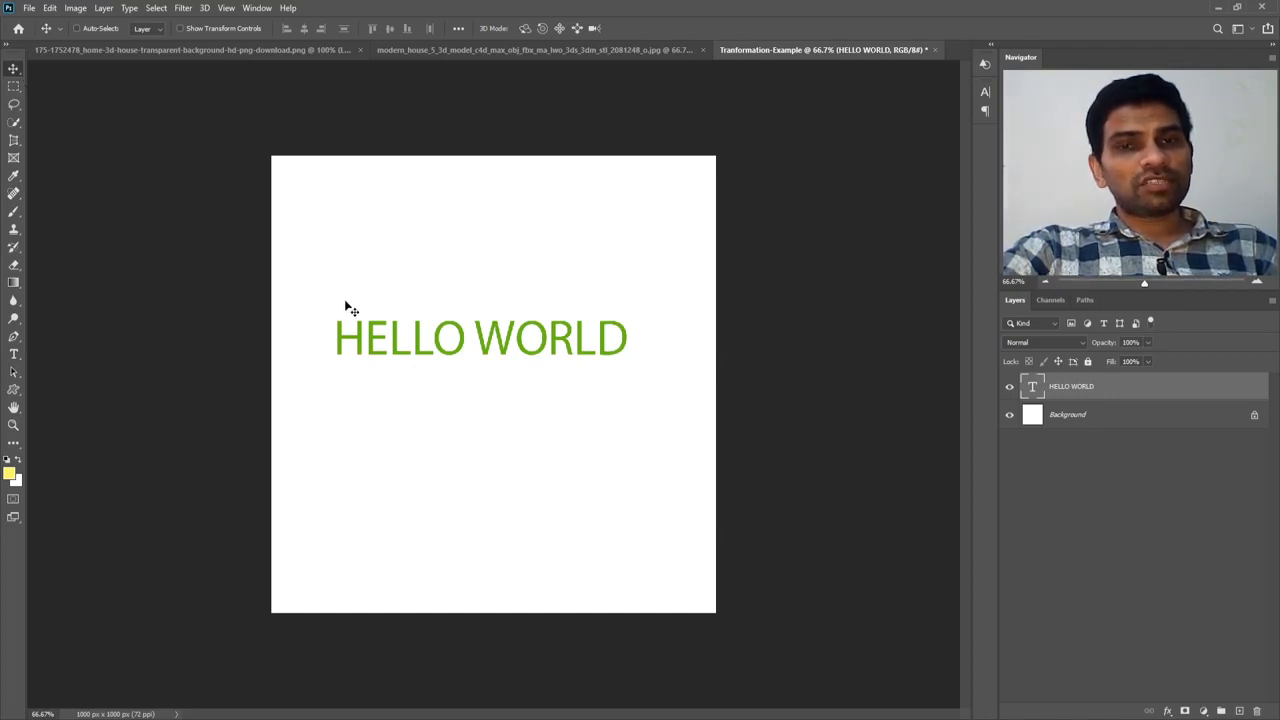
# Show and close the Free Transform box around HELLO WORLD, and switch Show Transform Controls on and off again
pyautogui.press('ctrl')
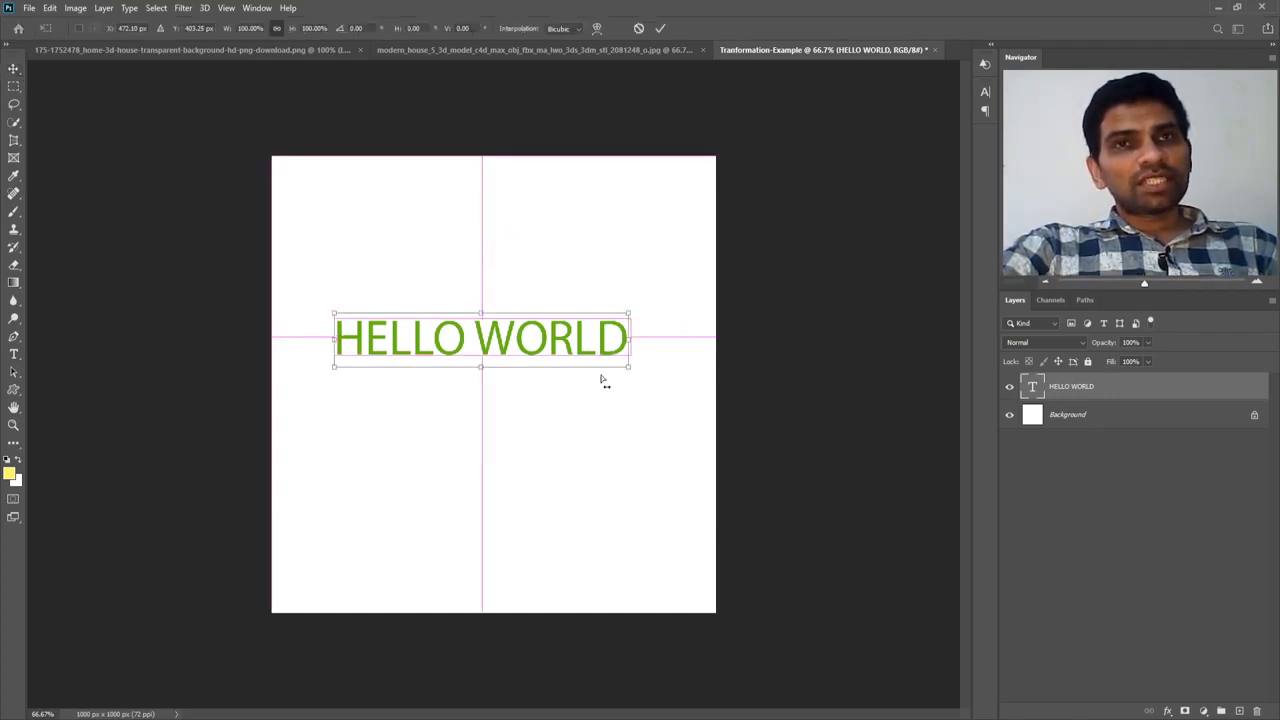
pyautogui.hotkey('ctrl', 't')
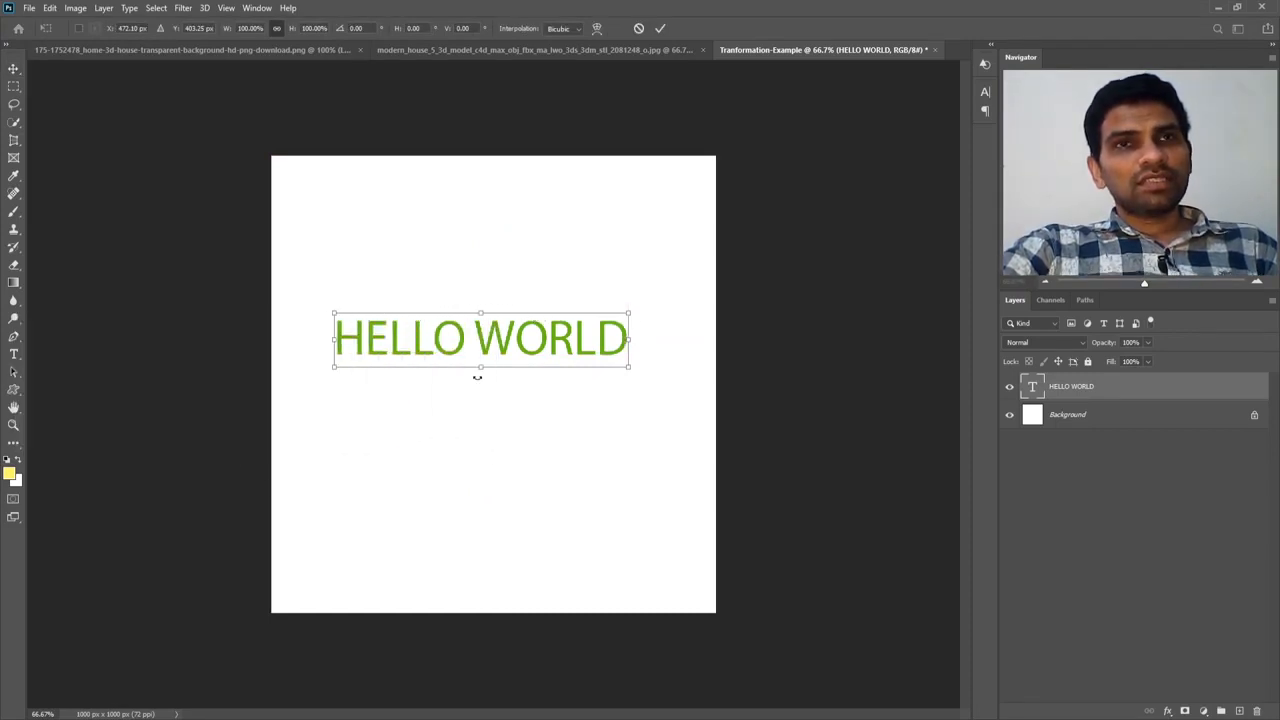
pyautogui.press('Return')
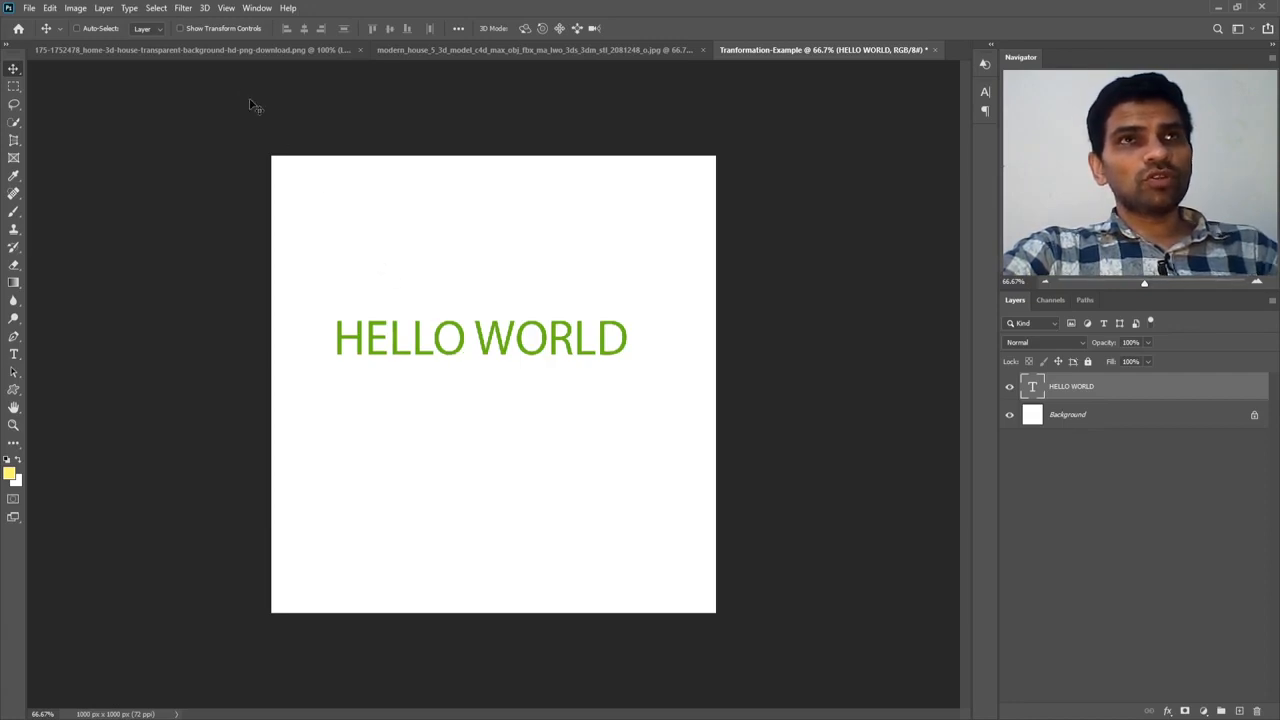
pyautogui.click(232, 38)
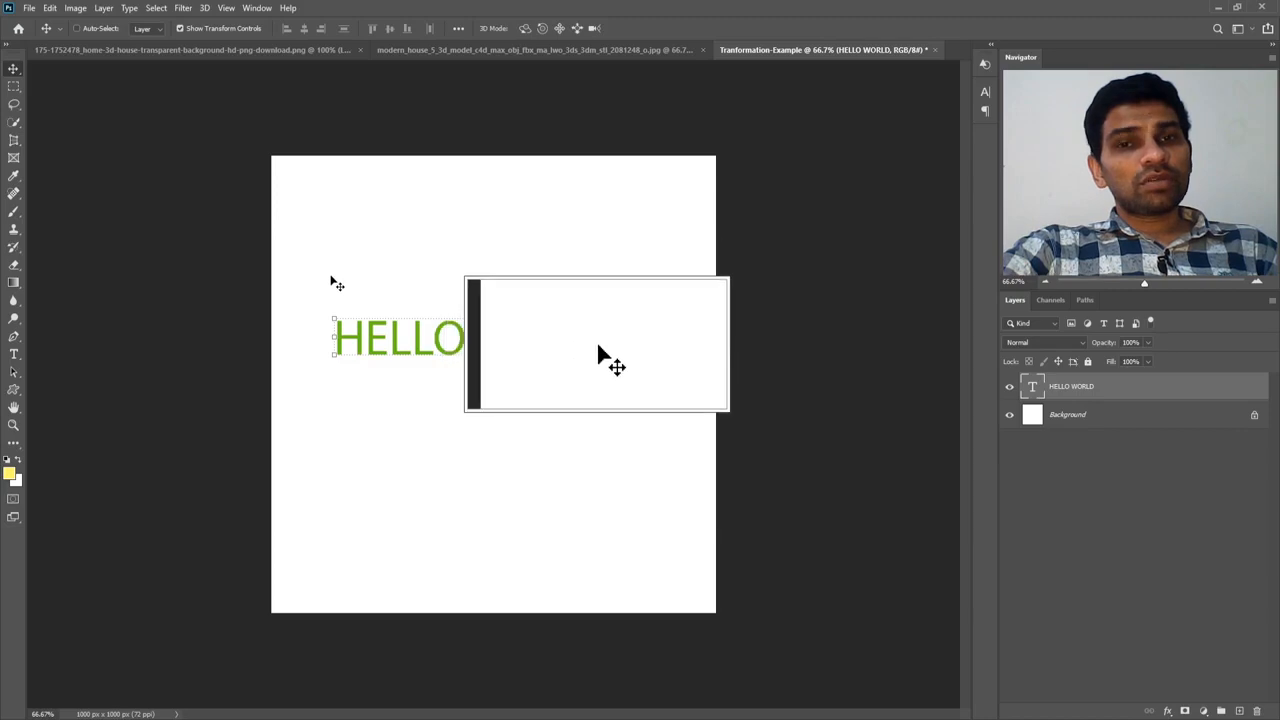
pyautogui.click(184, 29)
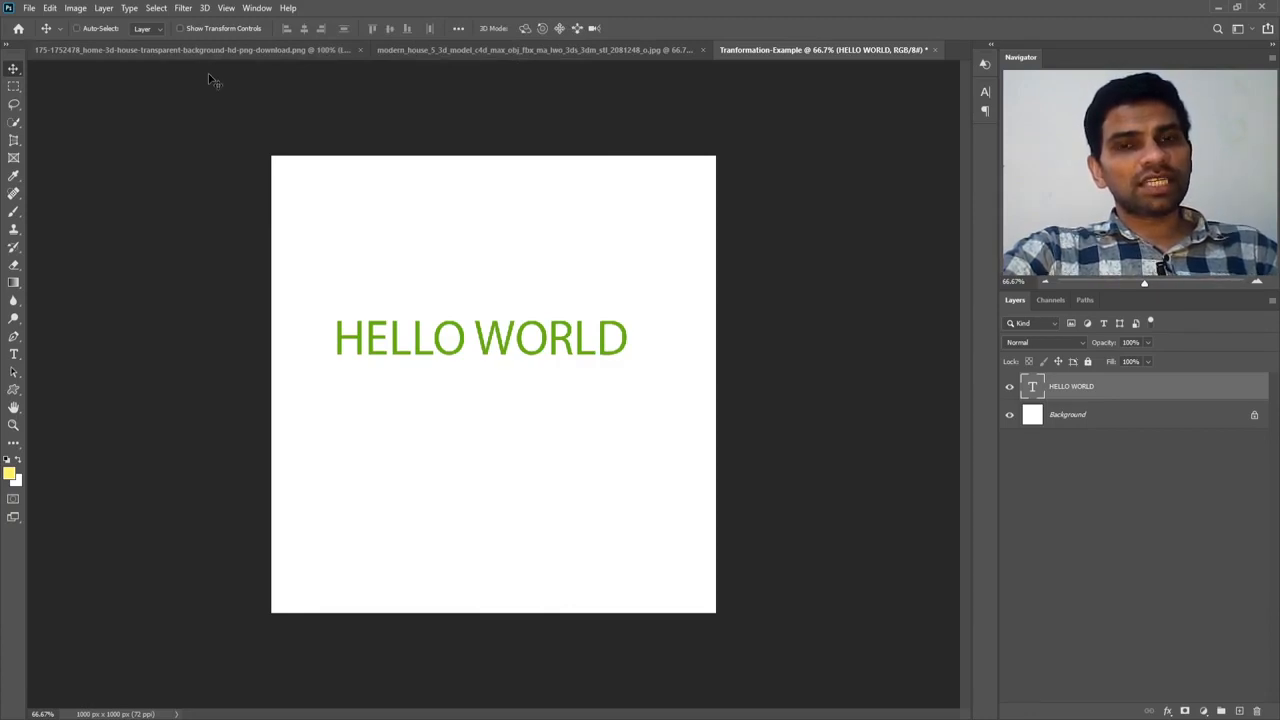
# Try scaling the HELLO WORLD text proportionally and non-proportionally with Free Transform, and cancel the transformation
pyautogui.hotkey('ctrl', 't')
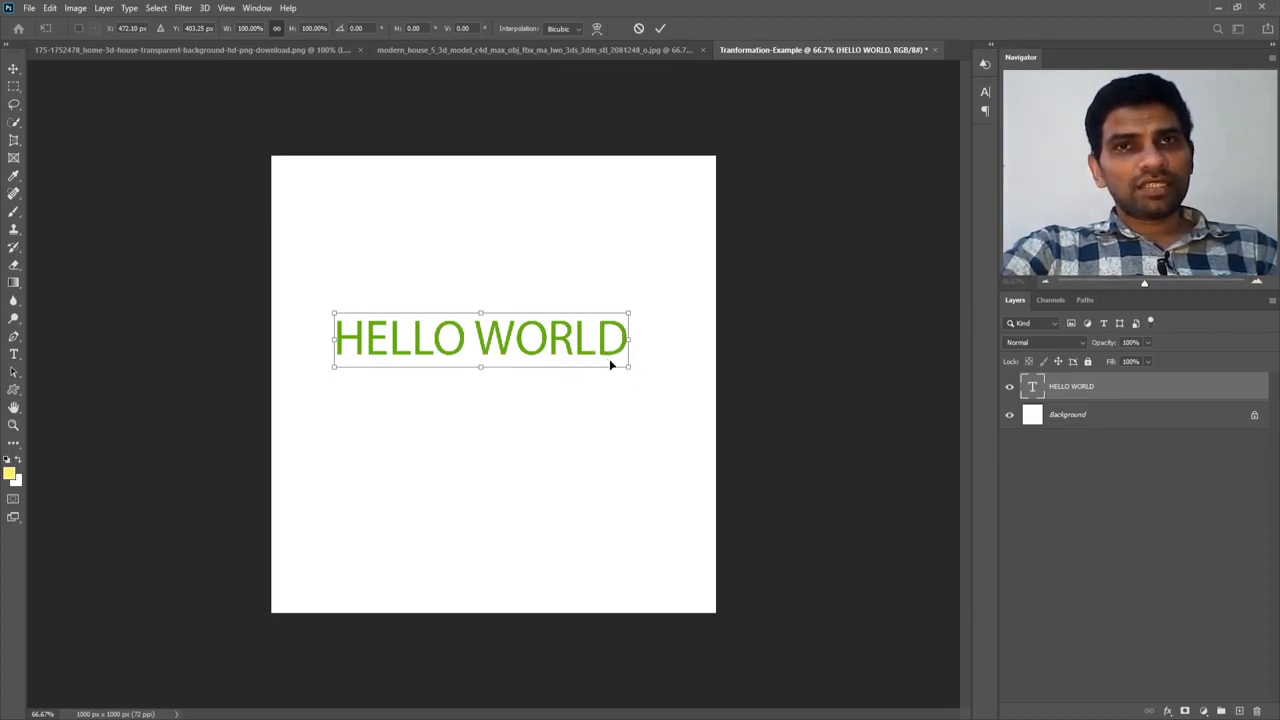
pyautogui.moveTo(624, 366); pyautogui.dragTo(648, 394)
pyautogui.moveTo(500, 313)
pyautogui.mouseDown()
pyautogui.moveTo(503, 231)
pyautogui.moveTo(503, 302)
pyautogui.mouseUp()
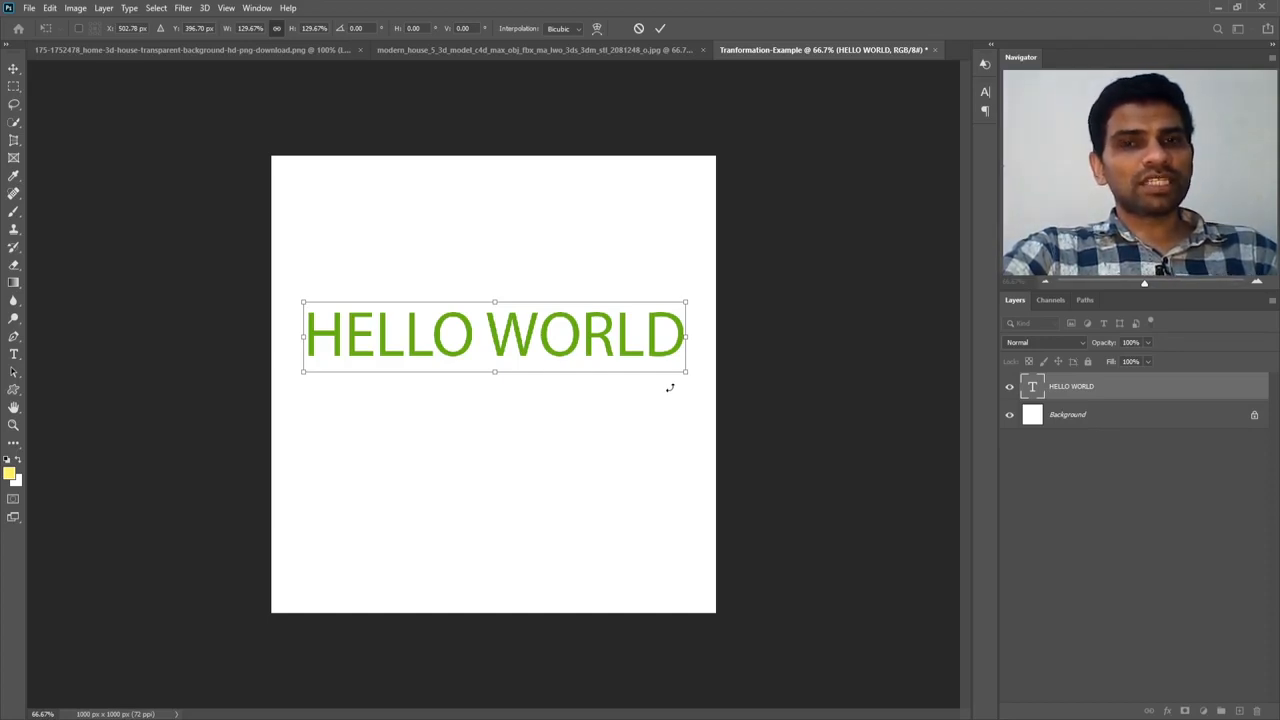
pyautogui.moveTo(685, 371); pyautogui.dragTo(674, 513)
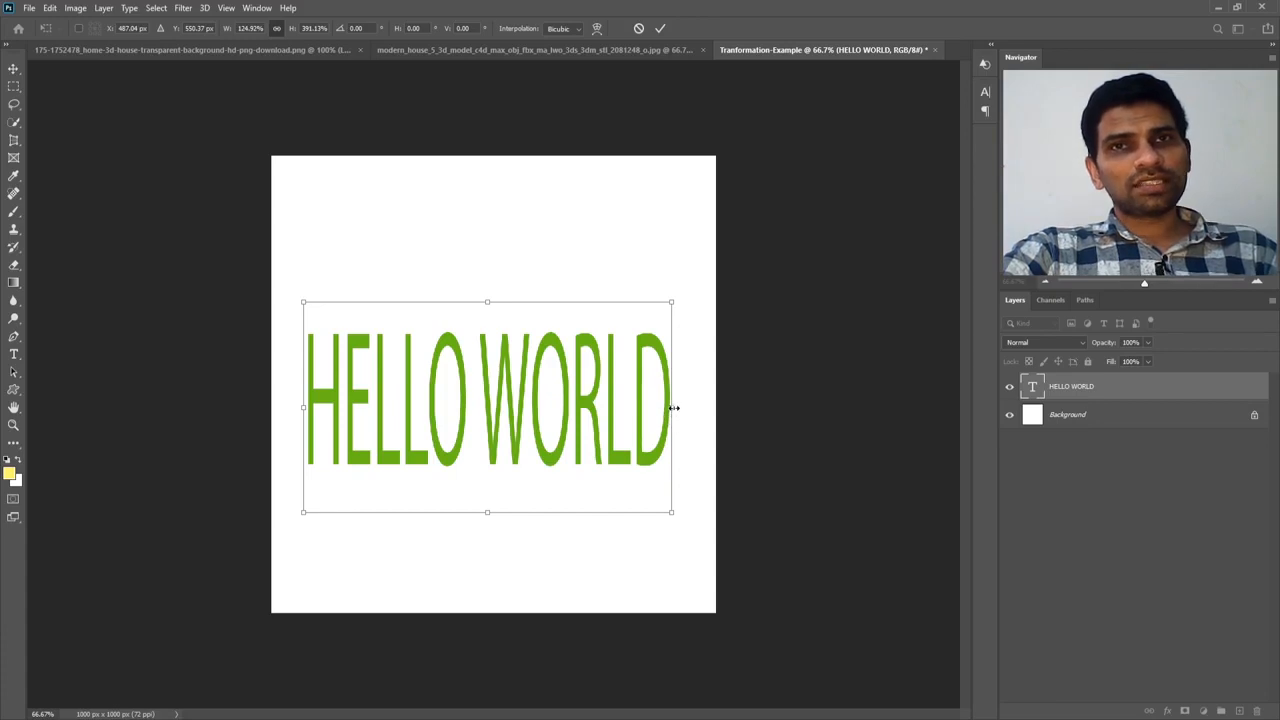
pyautogui.moveTo(673, 408)
pyautogui.mouseDown()
pyautogui.moveTo(702, 400)
pyautogui.moveTo(466, 412)
pyautogui.moveTo(690, 418)
pyautogui.mouseUp()
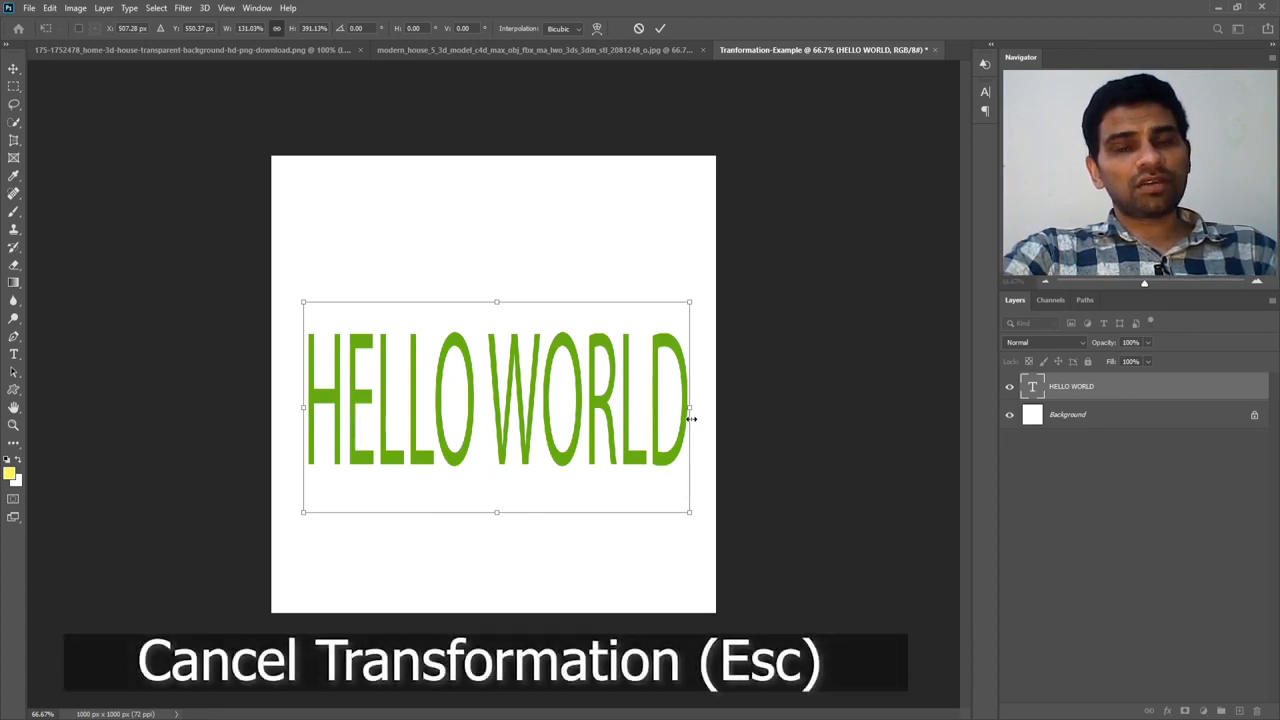
pyautogui.press('Escape')
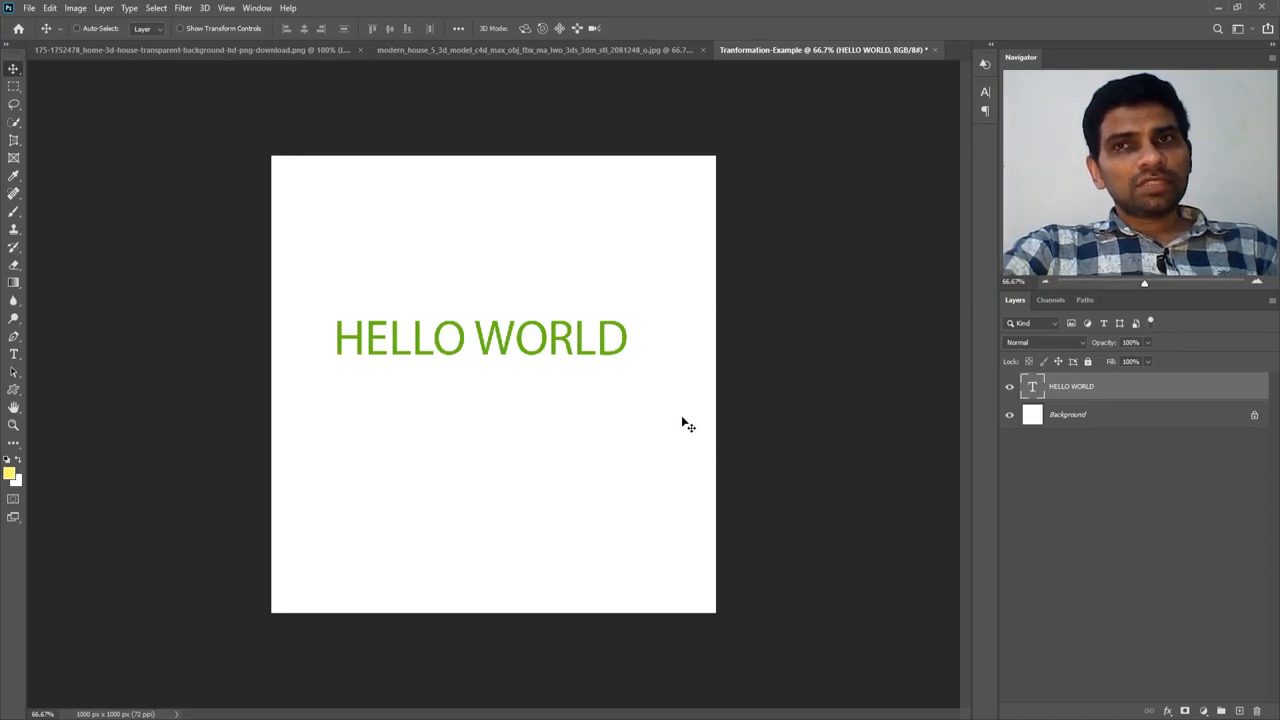
# On a new layer, fill a rectangular marquee selection below the HELLO WORLD text with the yellow foreground colour and deselect it
pyautogui.click(1240, 711)
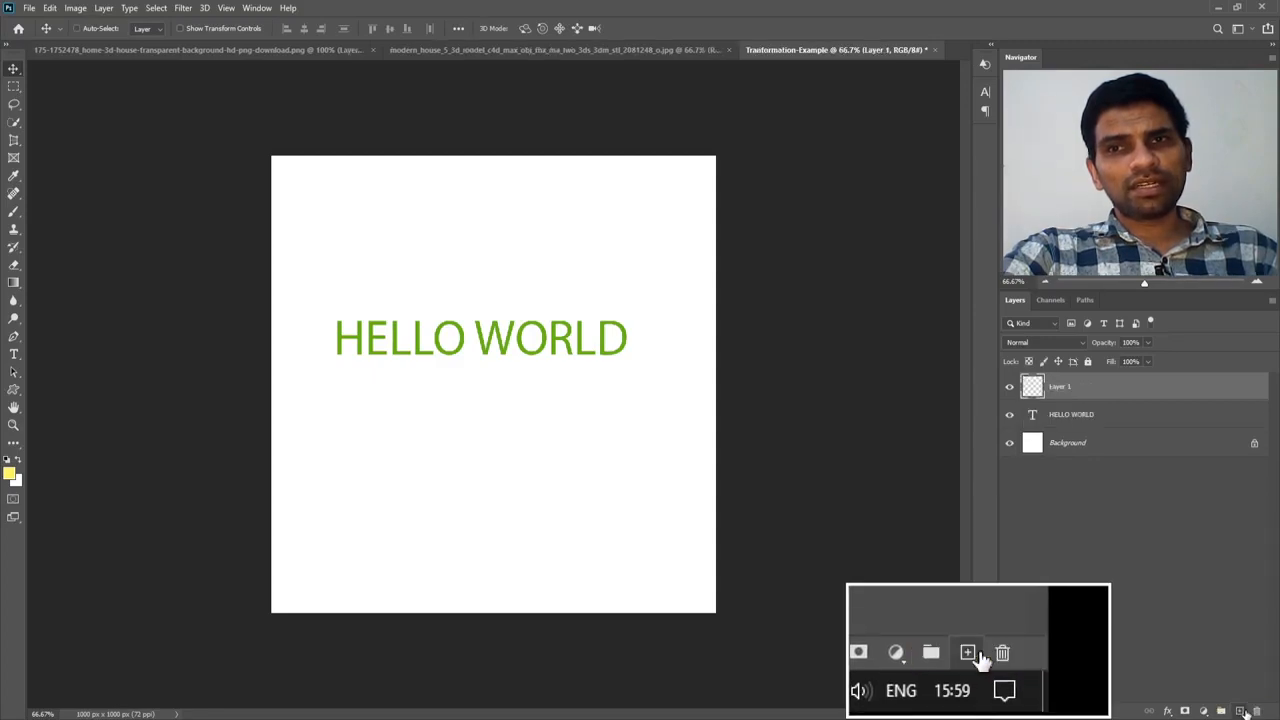
pyautogui.click(14, 87)
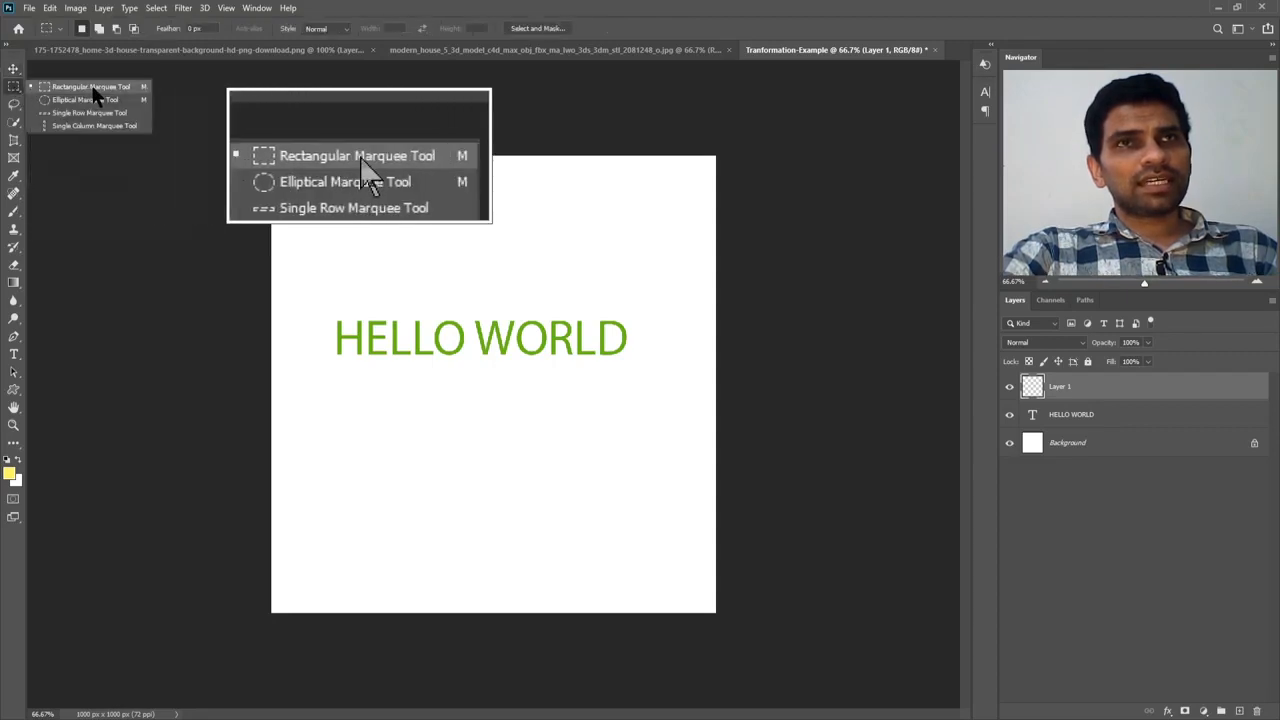
pyautogui.click(94, 89)
pyautogui.moveTo(406, 395); pyautogui.dragTo(598, 564)
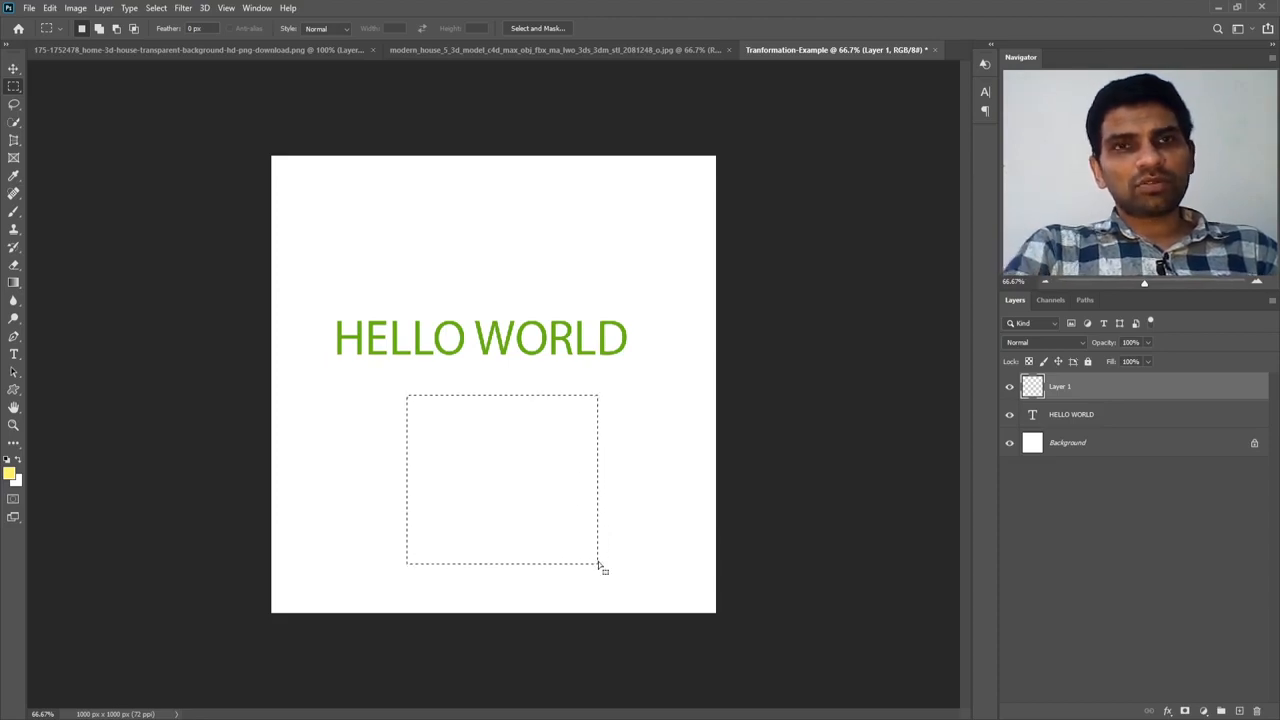
pyautogui.hotkey('alt', 'BackSpace')
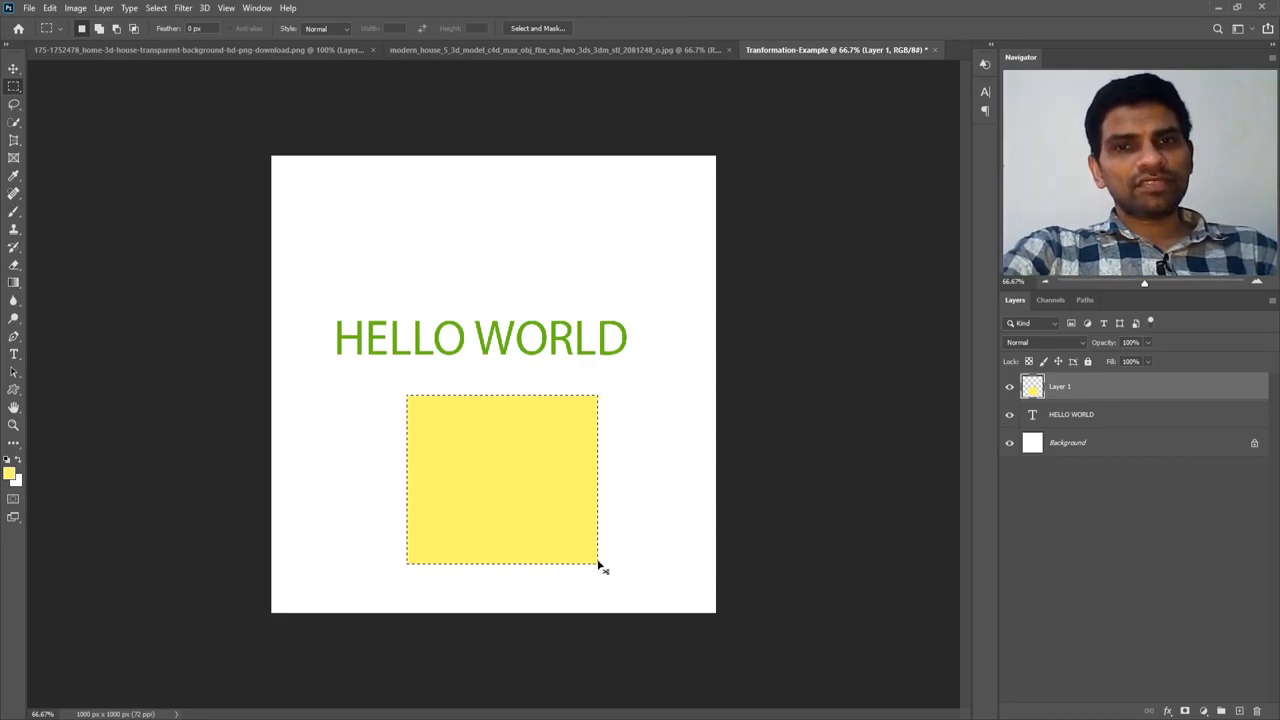
pyautogui.click(598, 567)
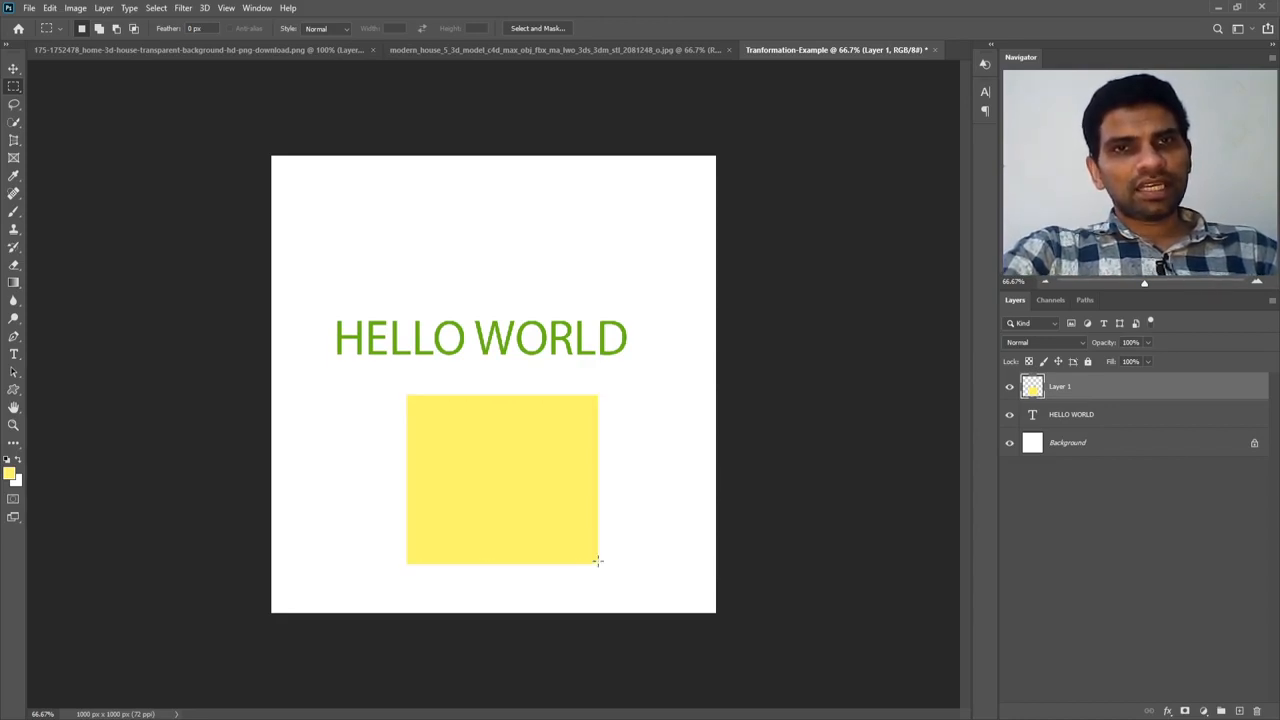
# Centre the yellow rectangle horizontally on the canvas and resize it with Free Transform, ending non-proportionally at about 299 x 399 px
pyautogui.press('v')
pyautogui.moveTo(575, 532); pyautogui.dragTo(520, 472)
pyautogui.hotkey('ctrl', 't')
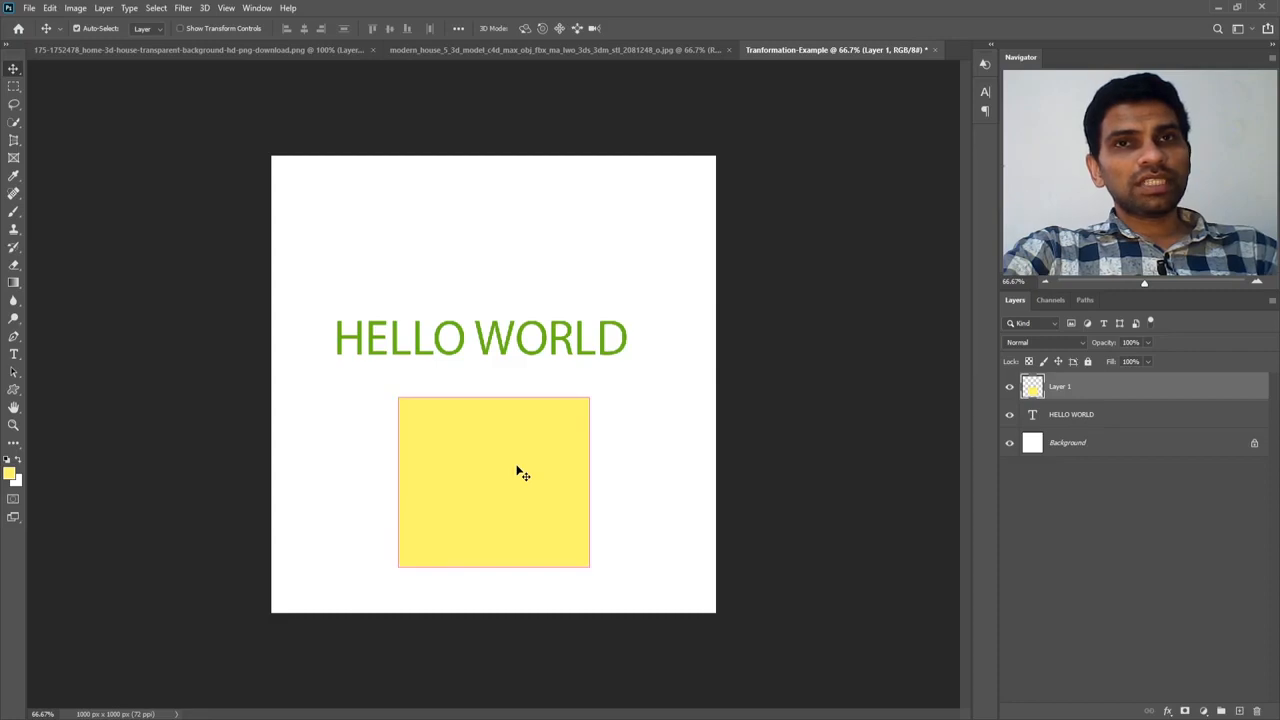
pyautogui.moveTo(589, 397); pyautogui.dragTo(478, 487)
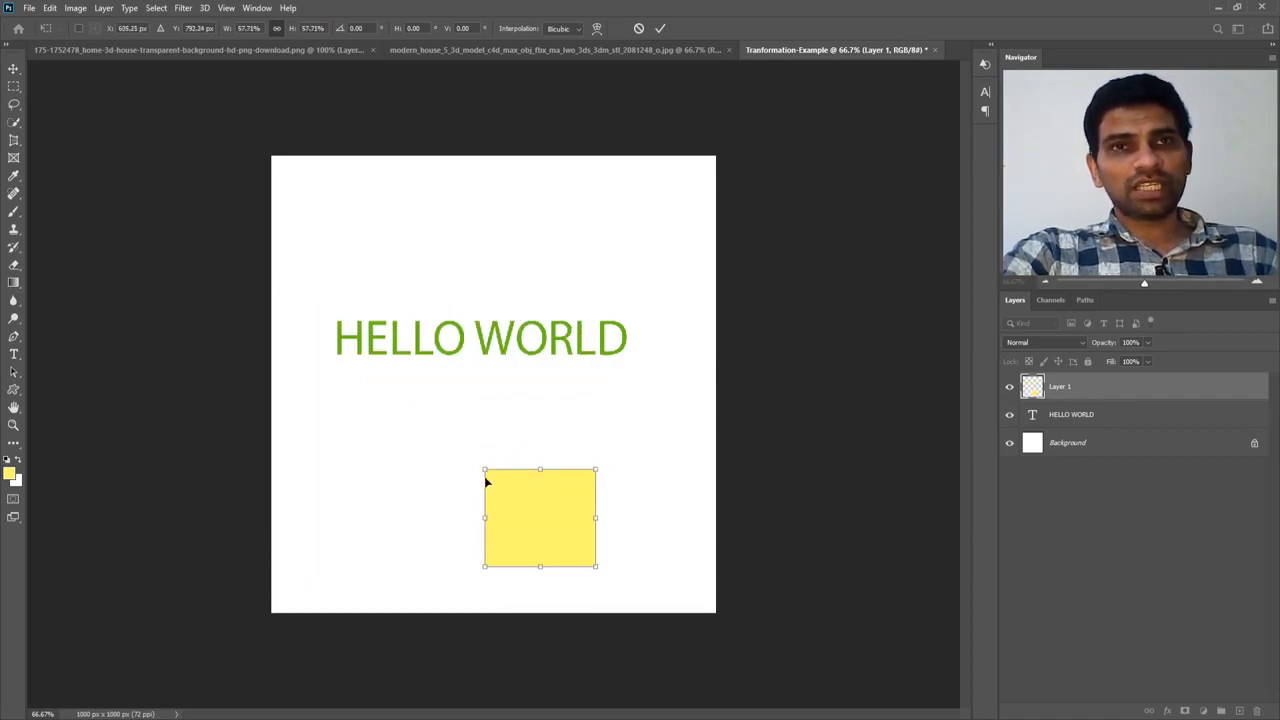
pyautogui.moveTo(485, 470); pyautogui.dragTo(818, 397)
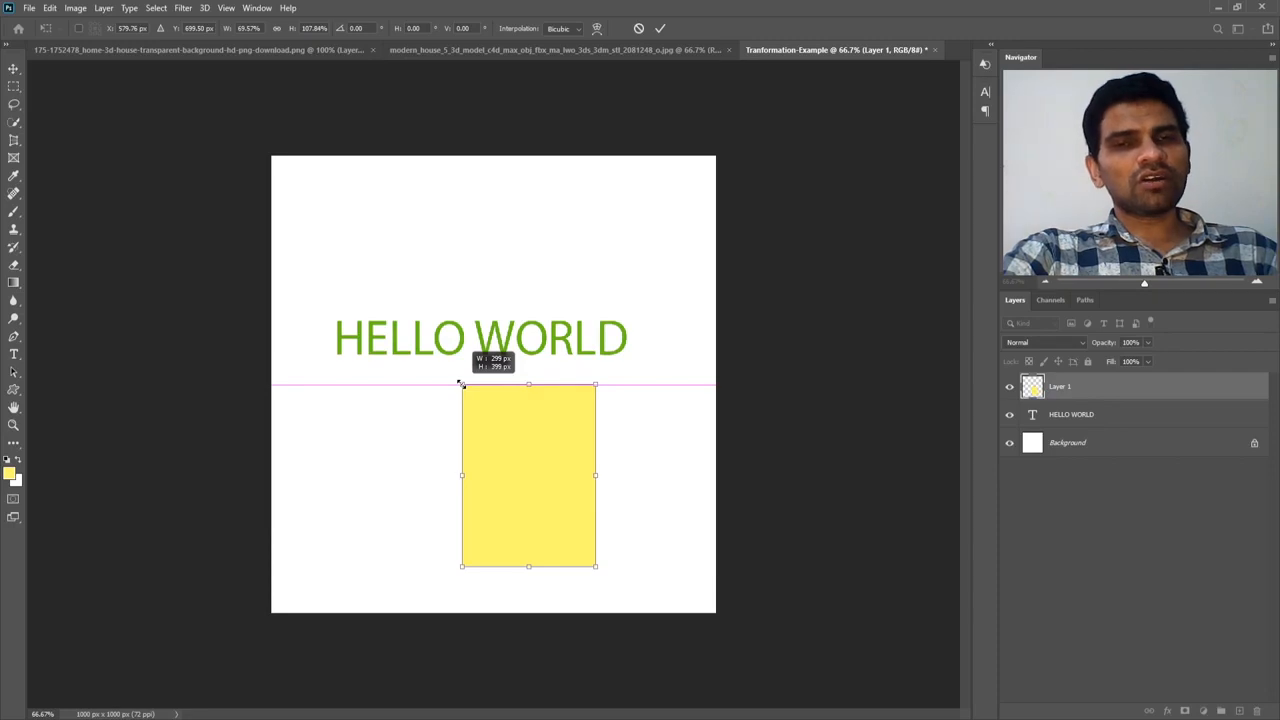
pyautogui.moveTo(461, 384); pyautogui.dragTo(461, 384)
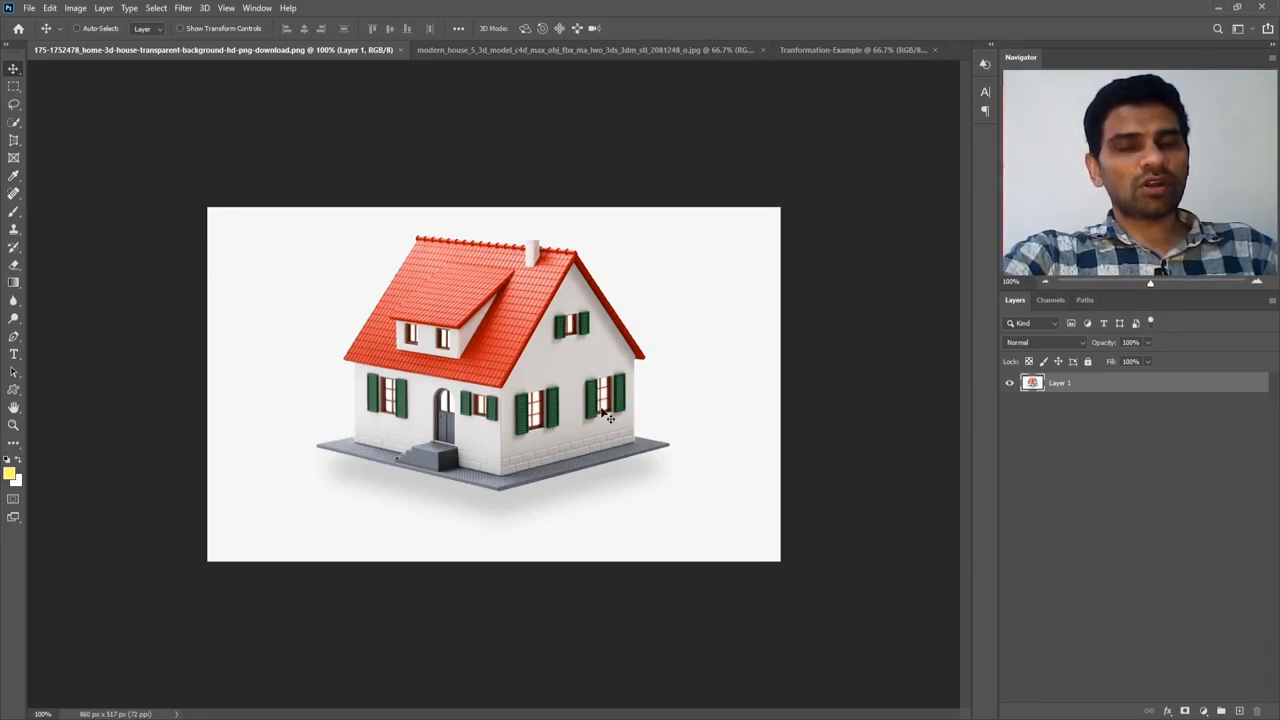
# Perspective-crop the red-roofed house image to the rightmost ground-floor window with its green shutters, and switch to the modern house image
pyautogui.press('c')
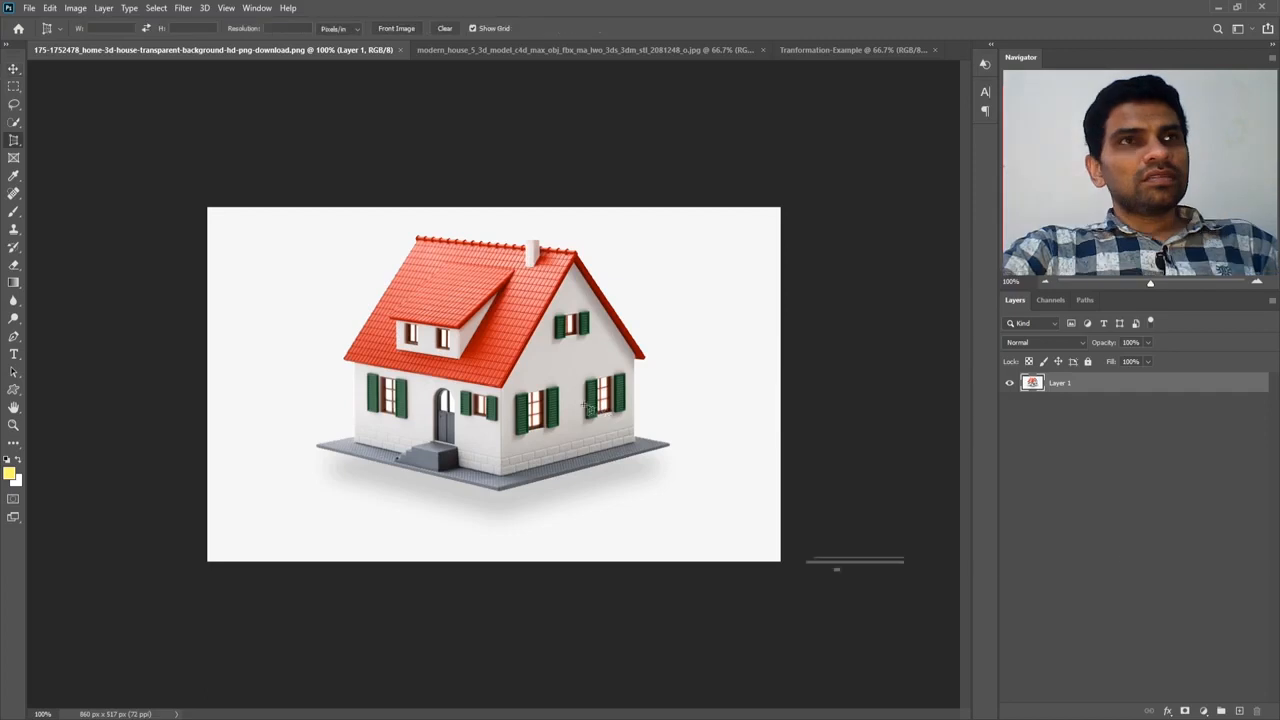
pyautogui.rightClick(18, 145)
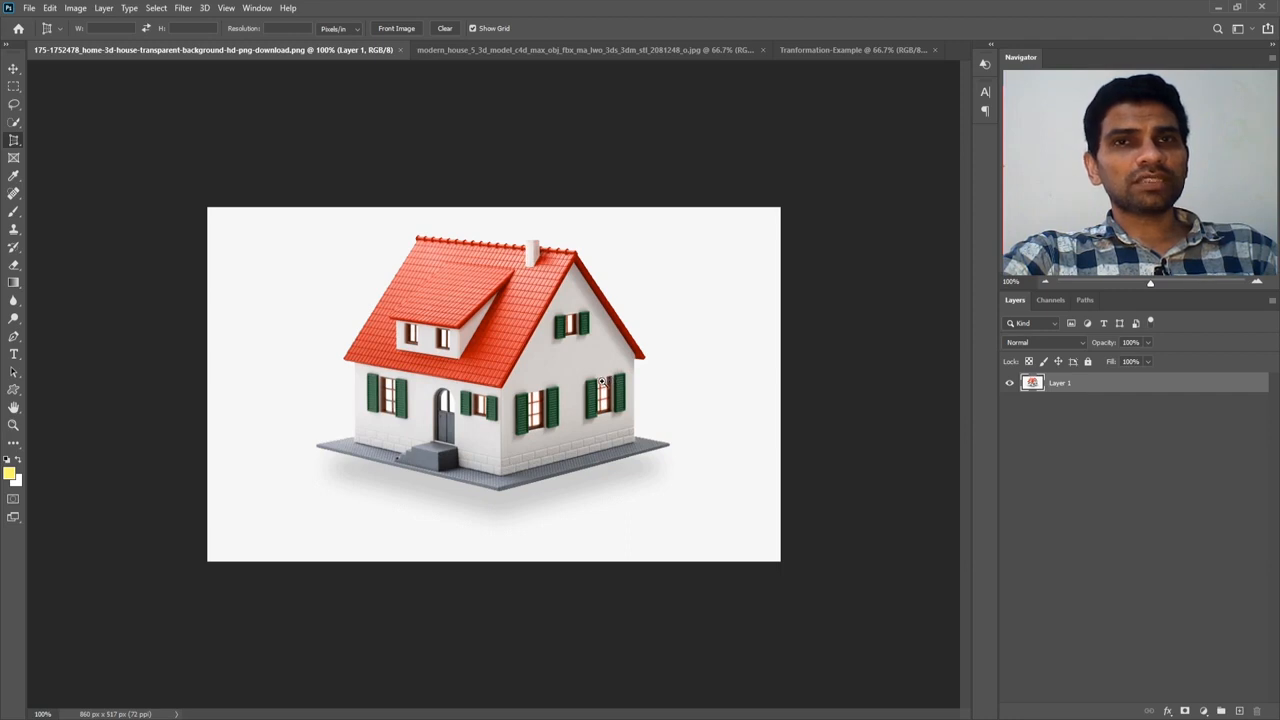
pyautogui.moveTo(599, 380); pyautogui.dragTo(637, 419)
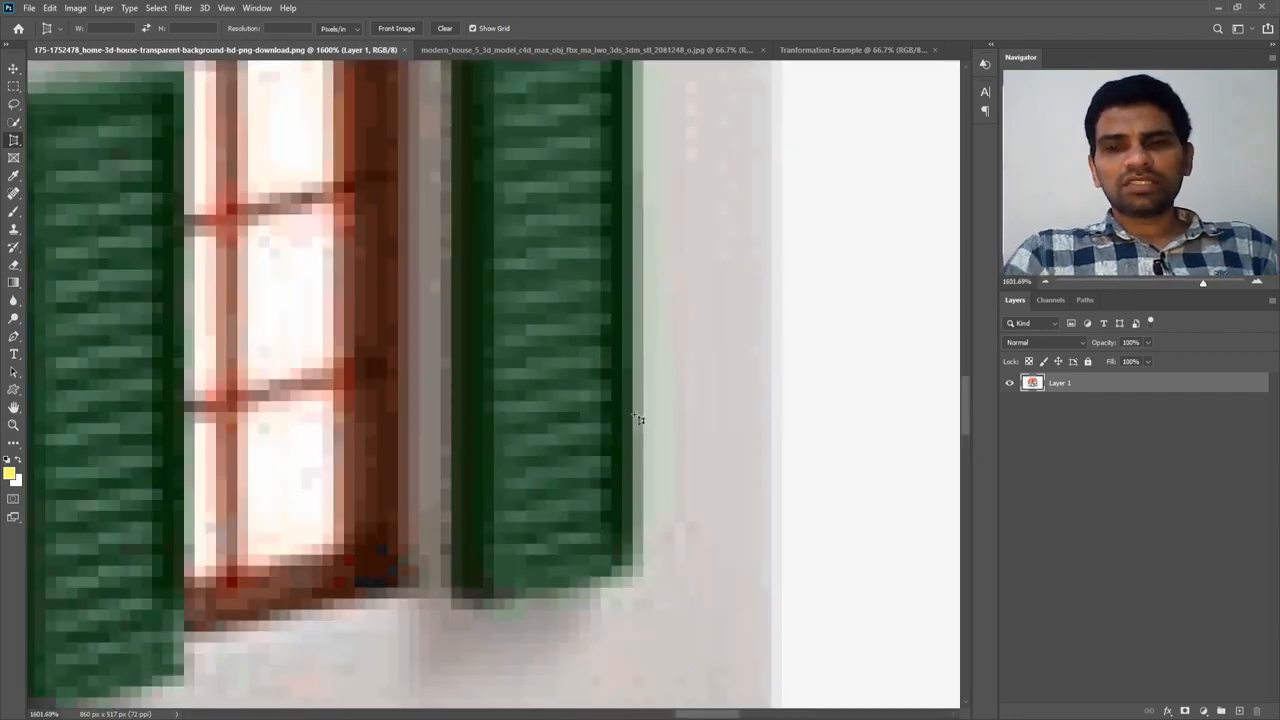
pyautogui.hotkey('ctrl', '-')
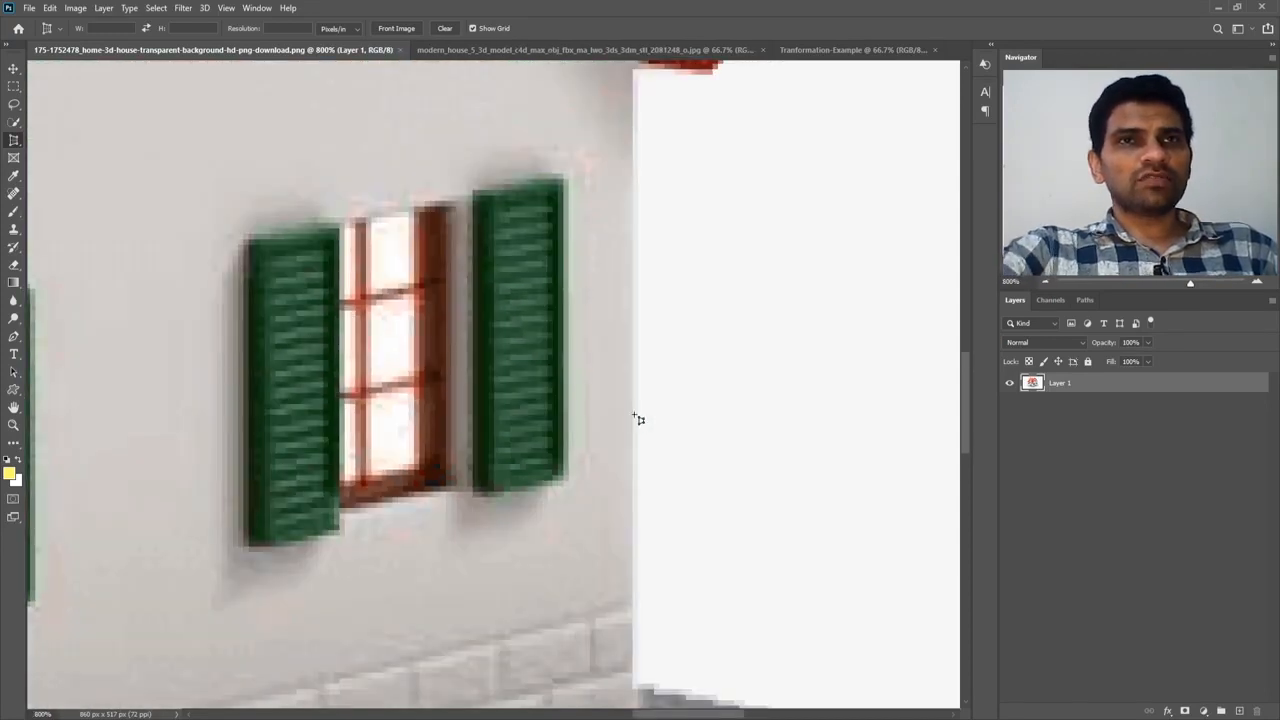
pyautogui.click(249, 241)
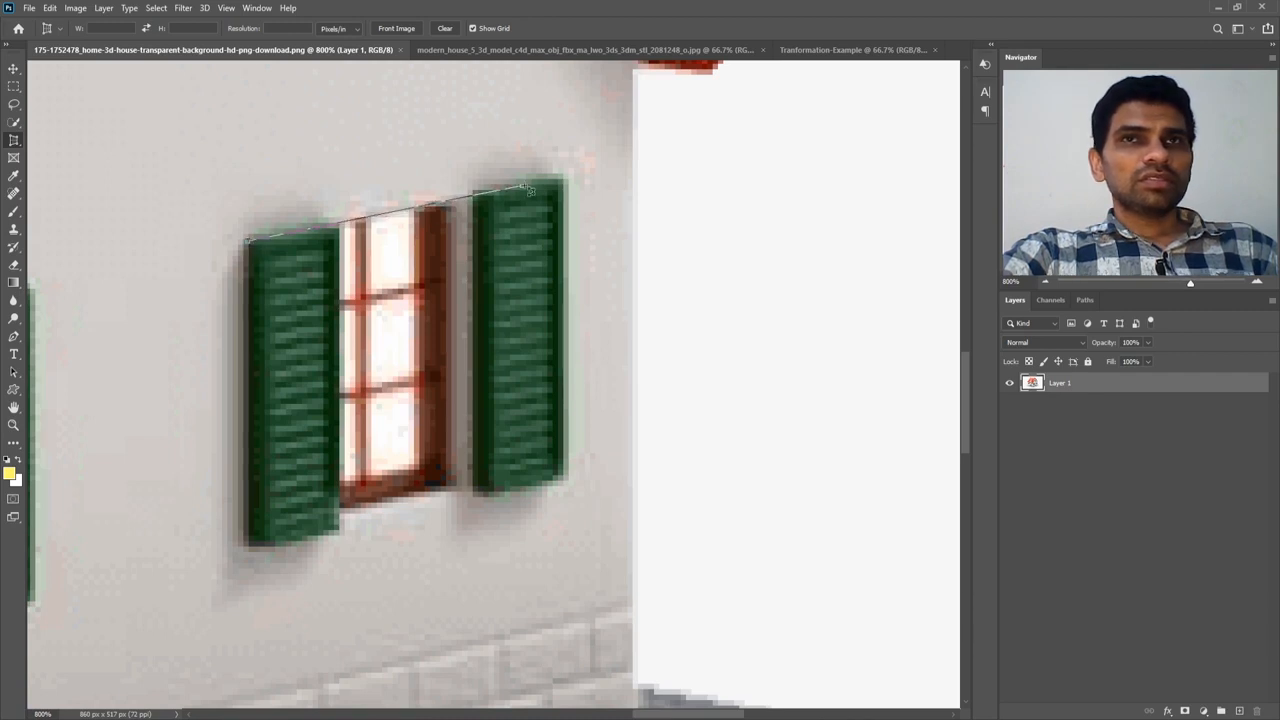
pyautogui.click(563, 178)
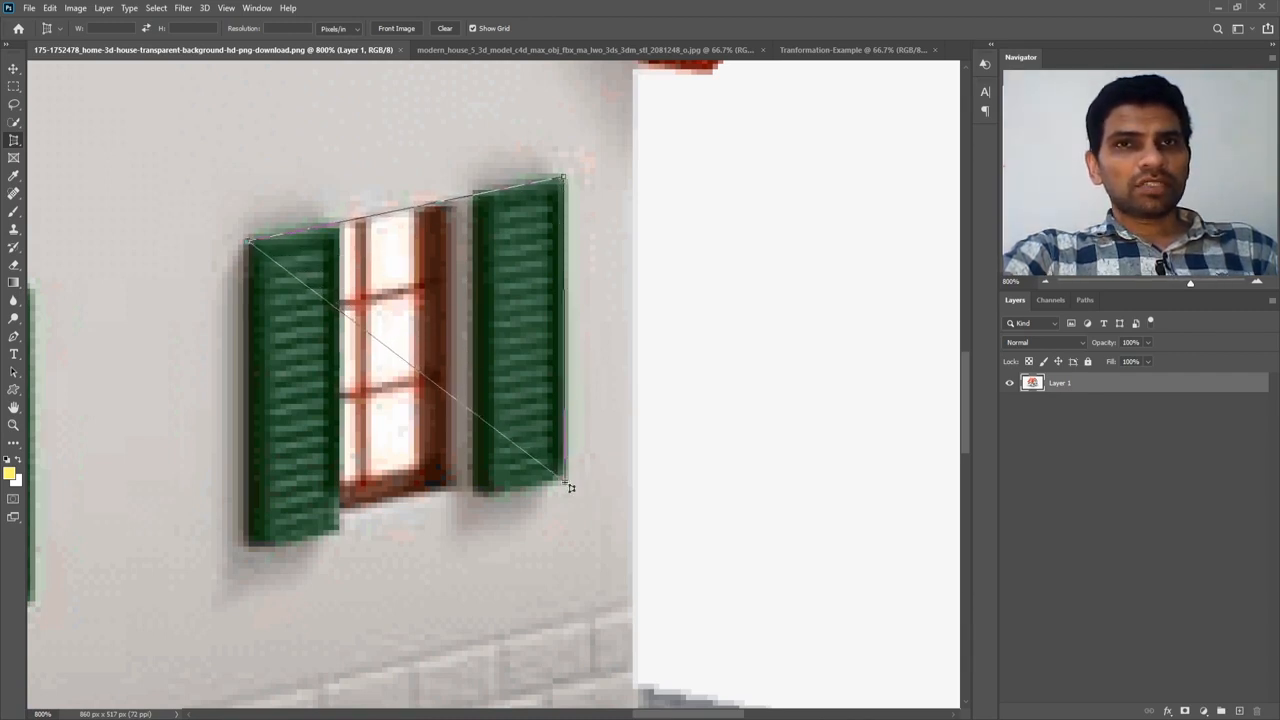
pyautogui.click(566, 483)
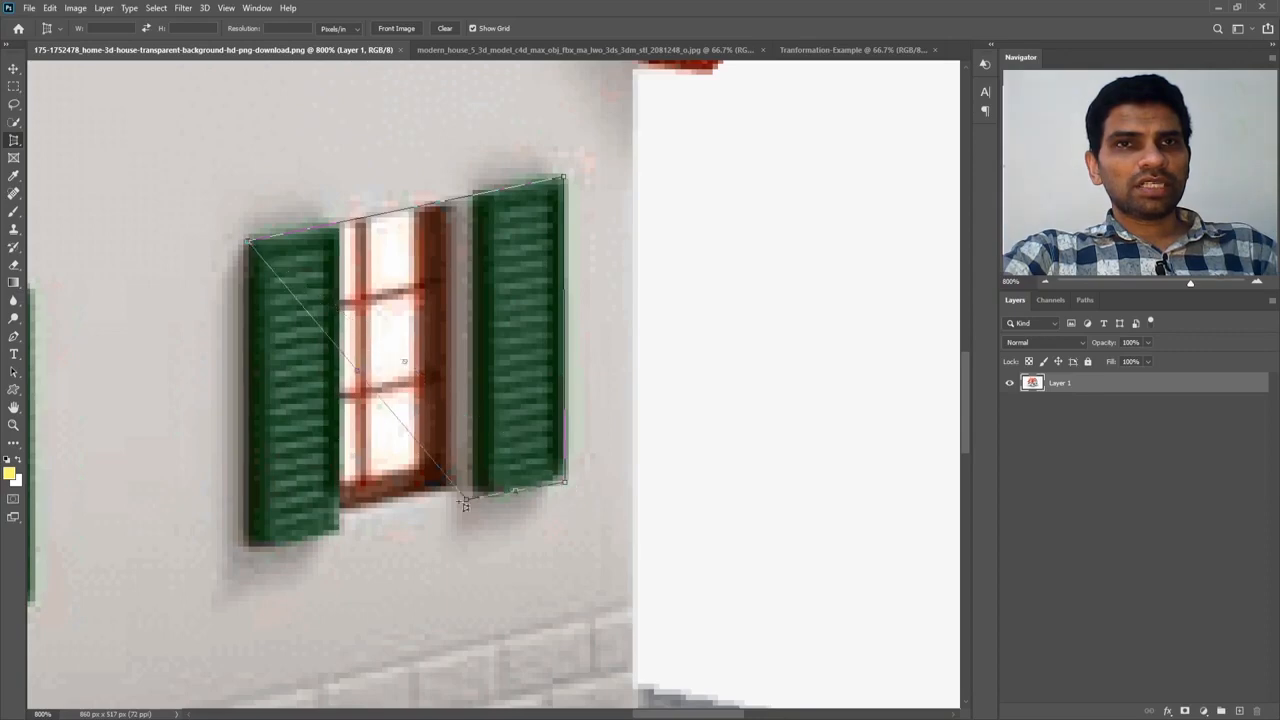
pyautogui.click(258, 548)
pyautogui.moveTo(263, 552); pyautogui.dragTo(256, 552)
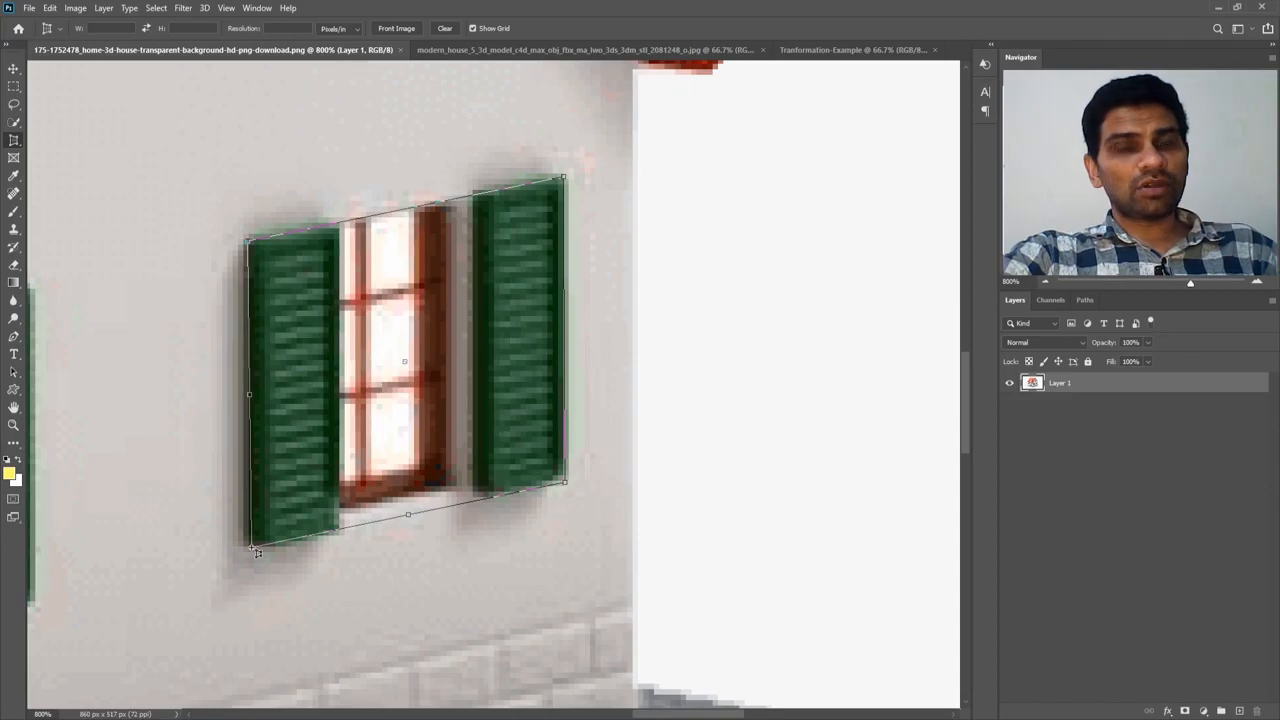
pyautogui.click(251, 547)
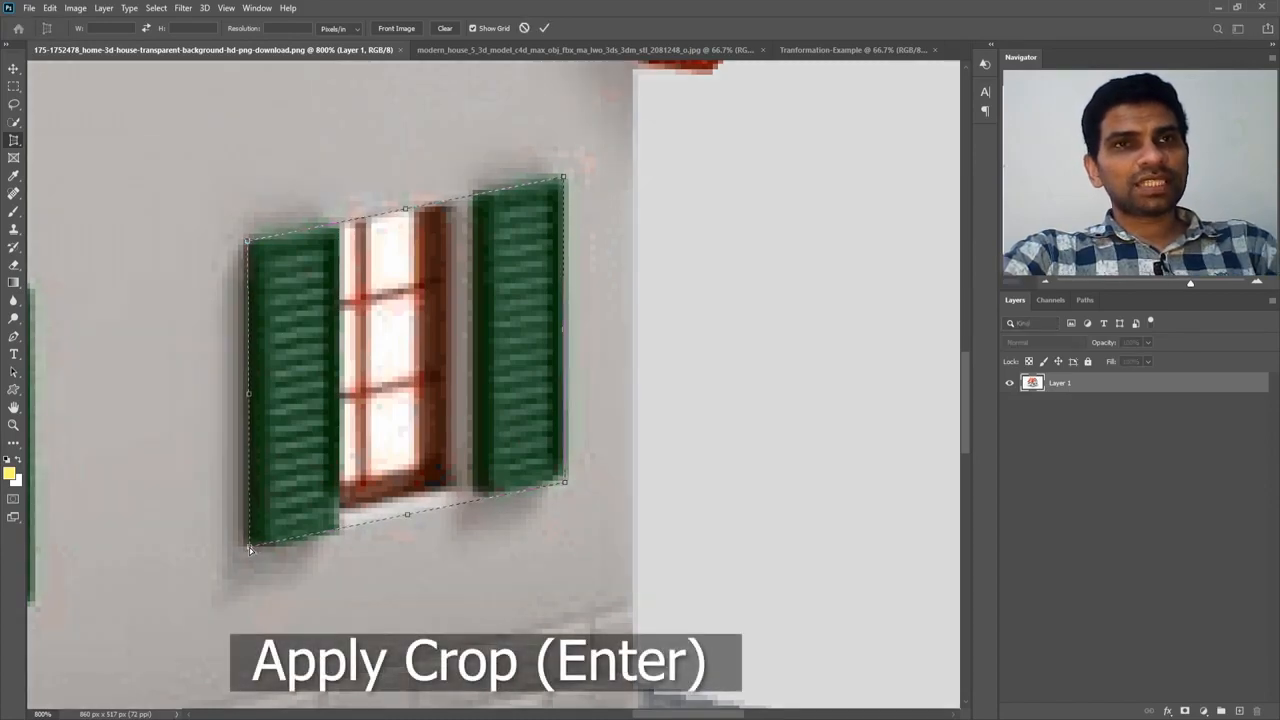
pyautogui.press('Return')
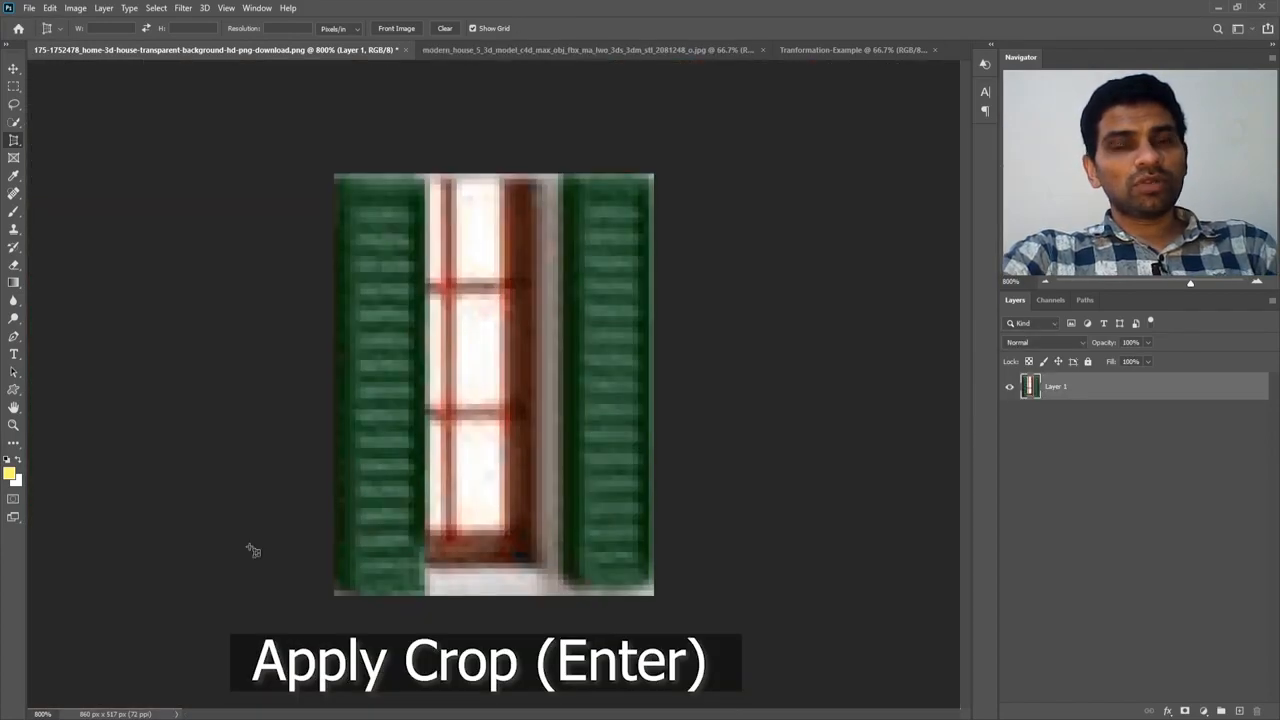
pyautogui.hotkey('ctrl', '1')
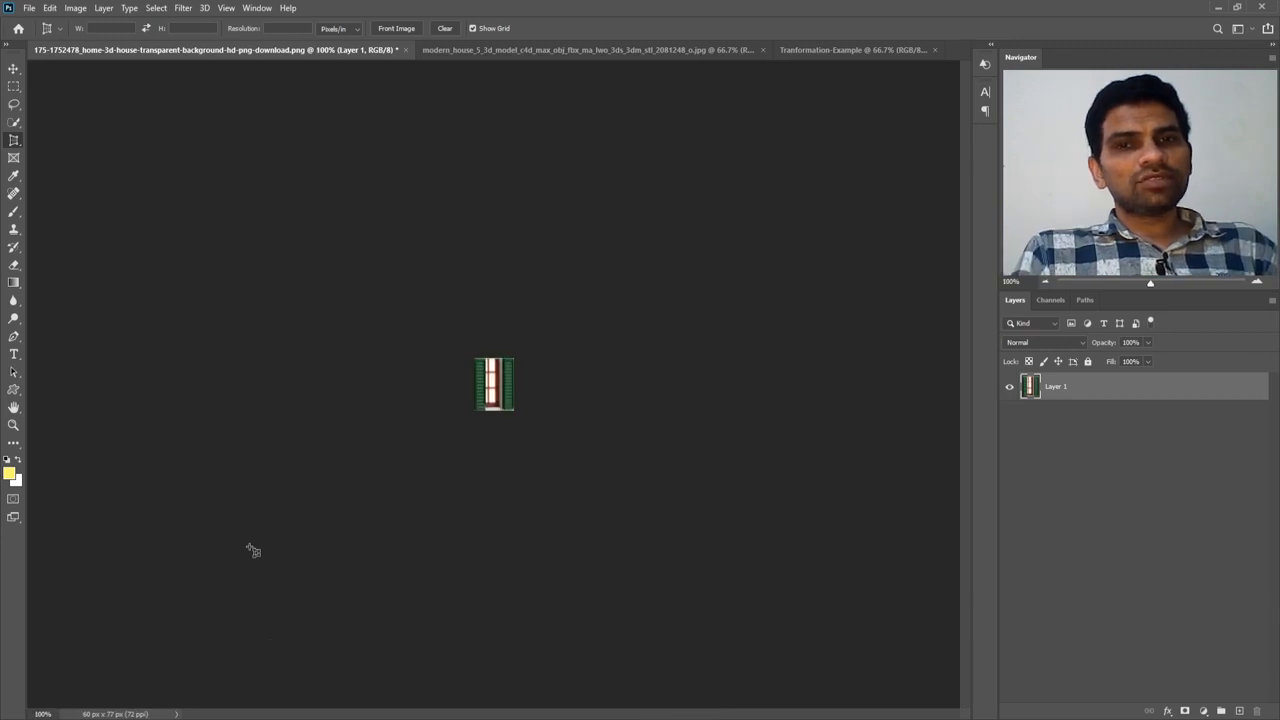
pyautogui.hotkey('ctrl', 'Tab')
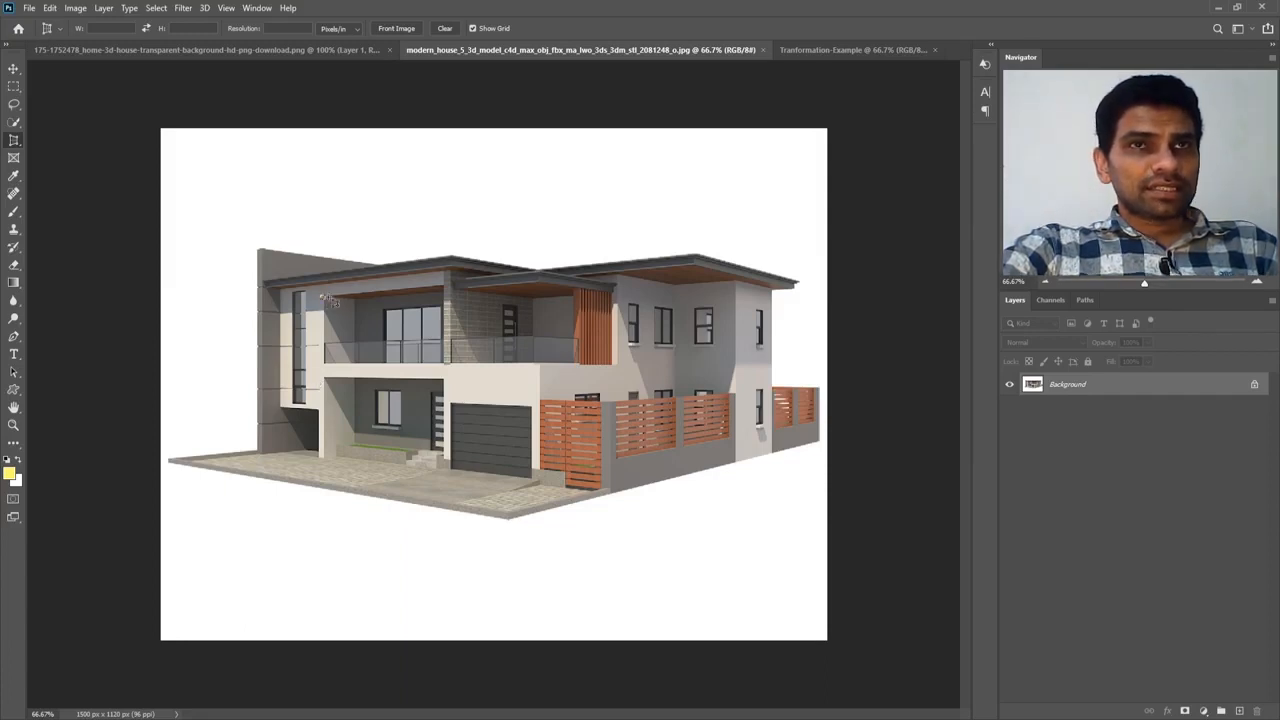
# Try a perspective crop of the modern house's upper-floor balcony around the glass doors, and undo it
pyautogui.click(323, 297)
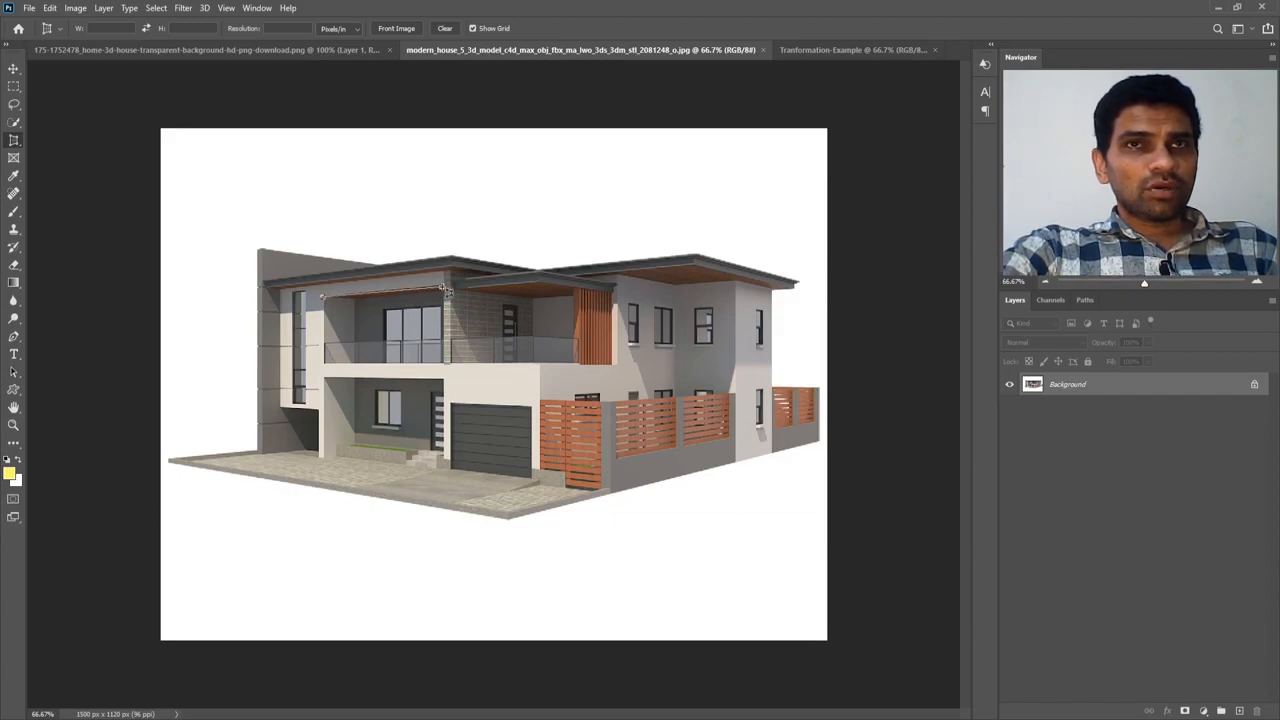
pyautogui.click(443, 288)
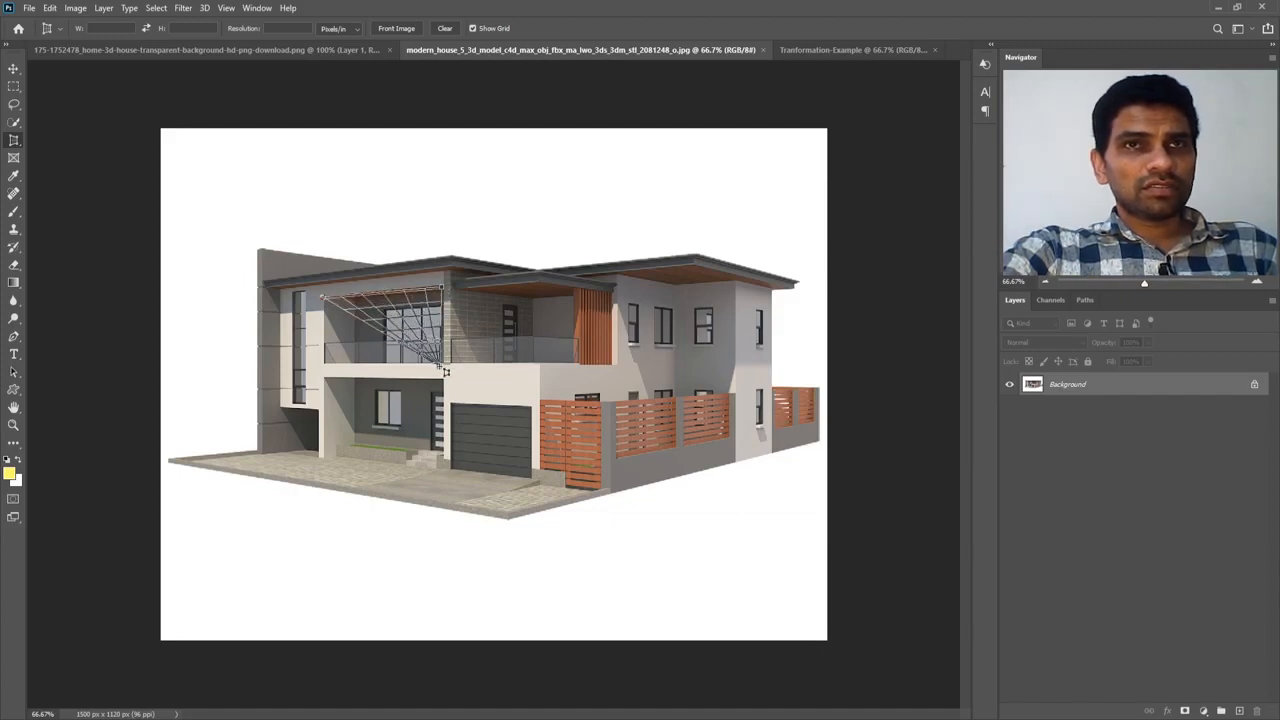
pyautogui.click(443, 366)
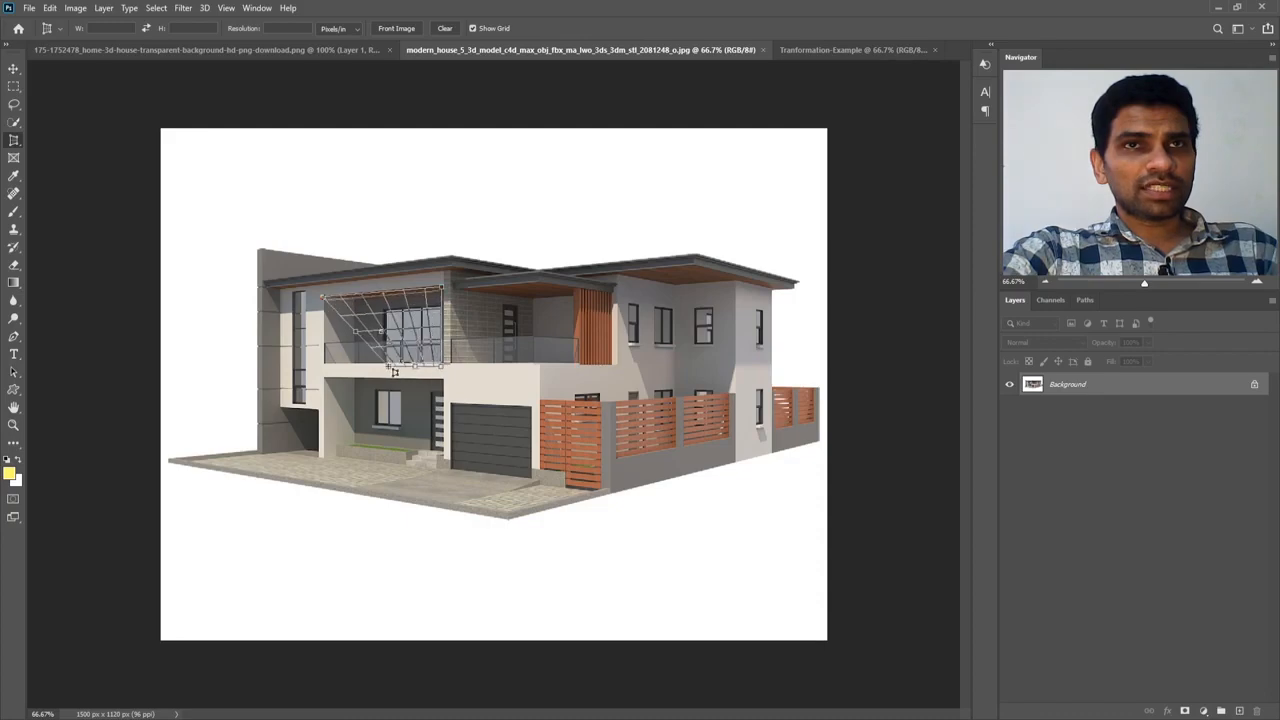
pyautogui.click(341, 365)
pyautogui.moveTo(342, 366); pyautogui.dragTo(322, 366)
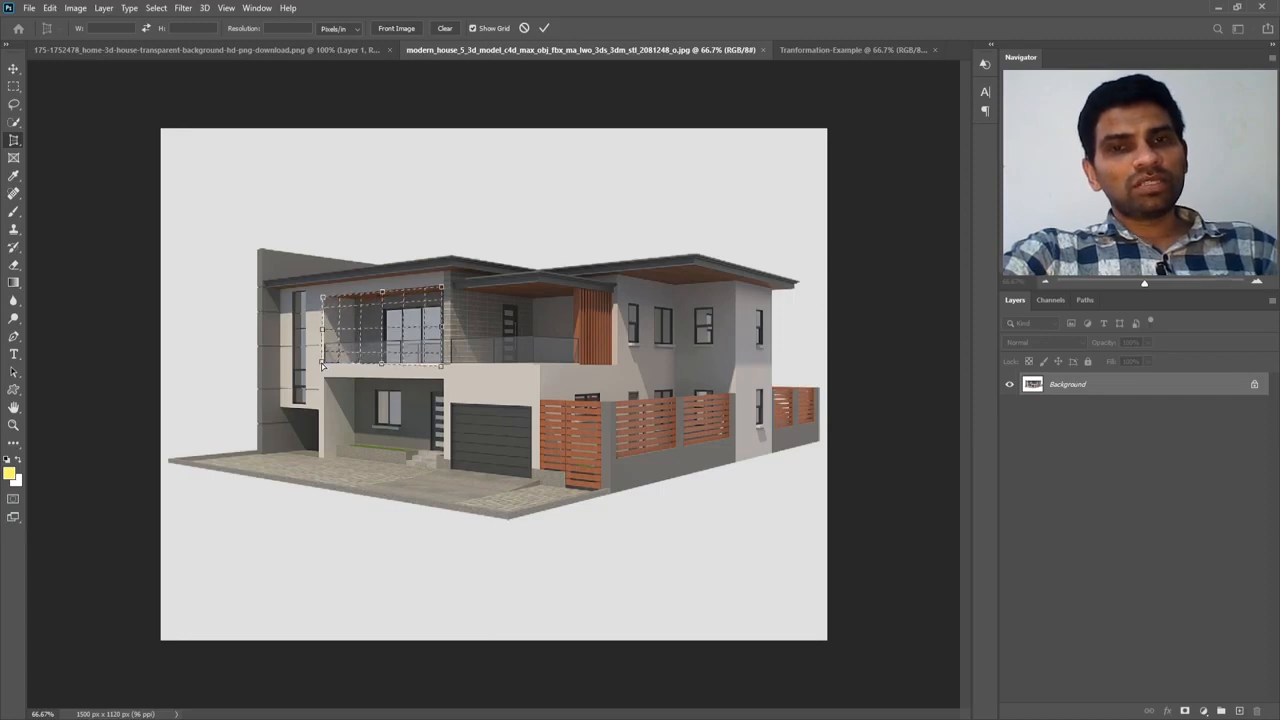
pyautogui.press('Return')
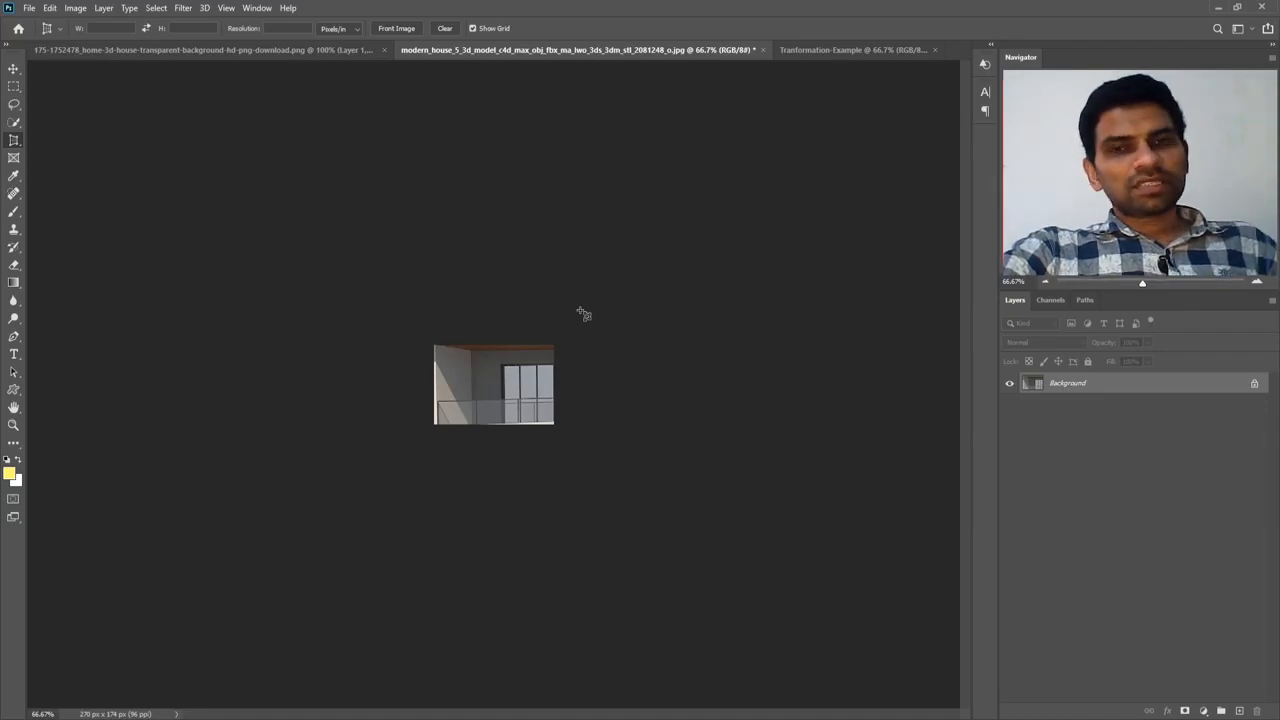
pyautogui.hotkey('ctrl', 'z')
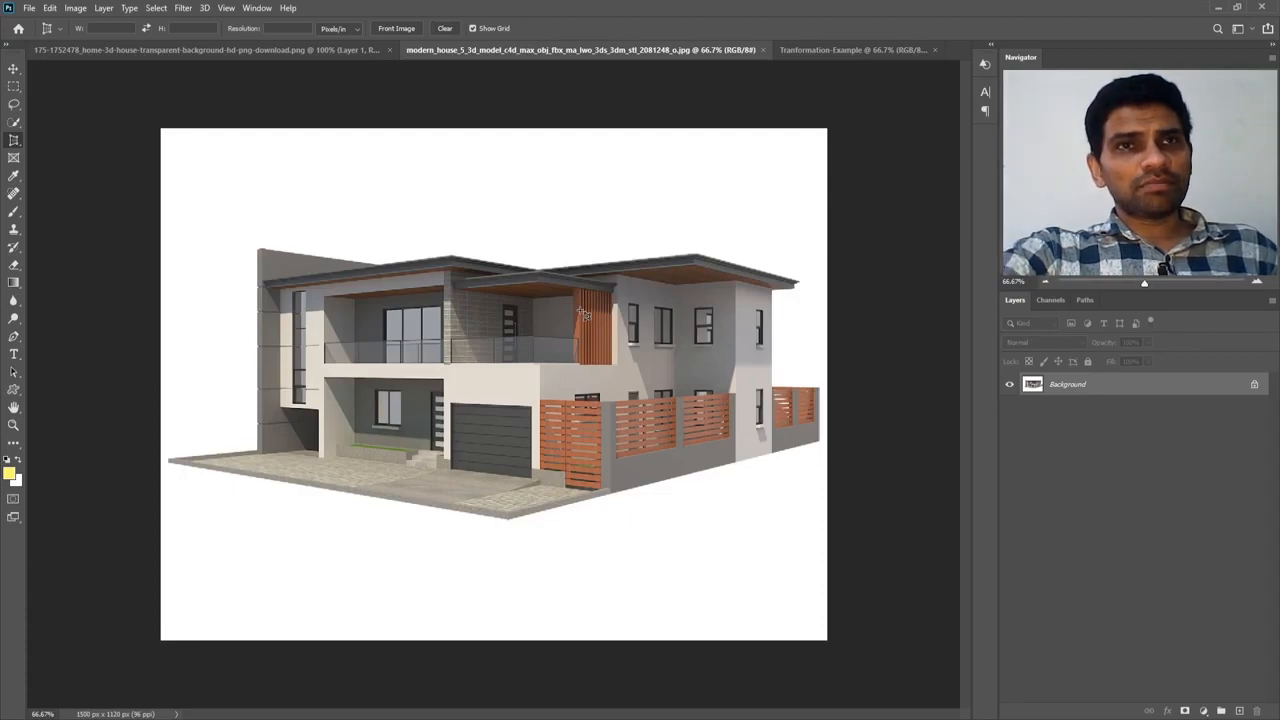
# Perspective-crop the modern house image to the four corners of the dark garage door and apply the crop
pyautogui.click(451, 404)
pyautogui.click(530, 406)
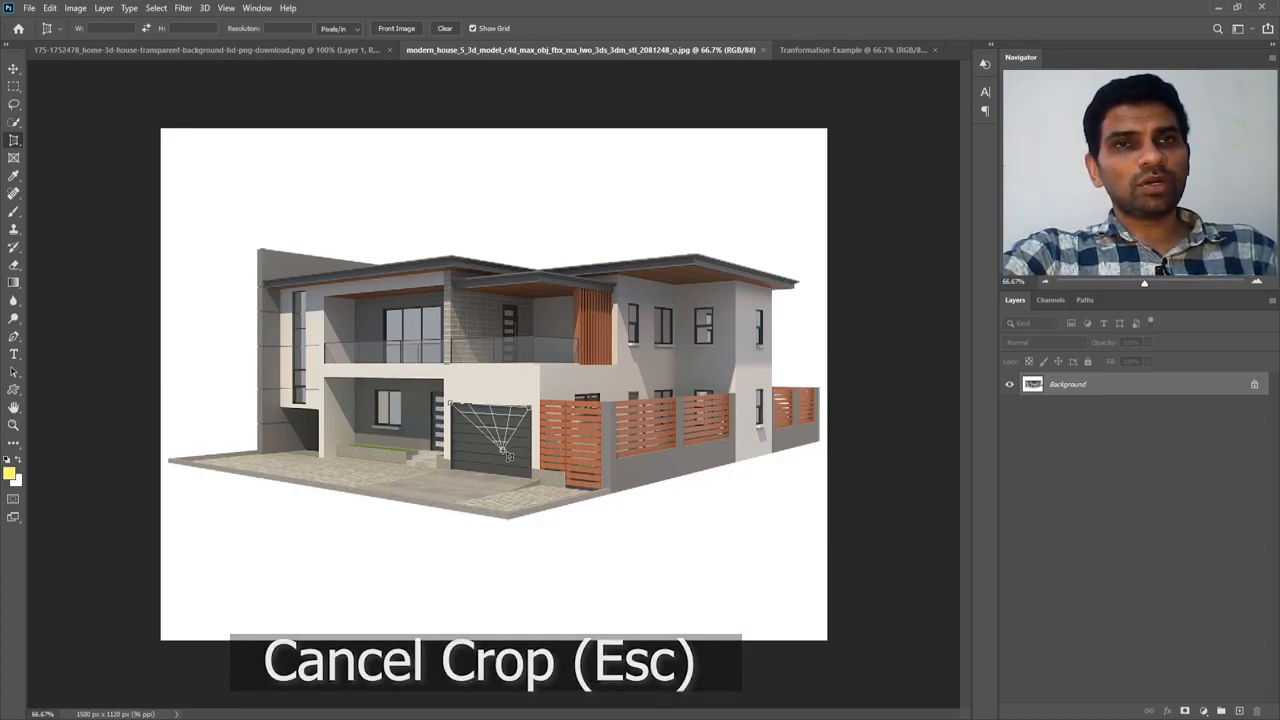
pyautogui.click(530, 480)
pyautogui.click(453, 473)
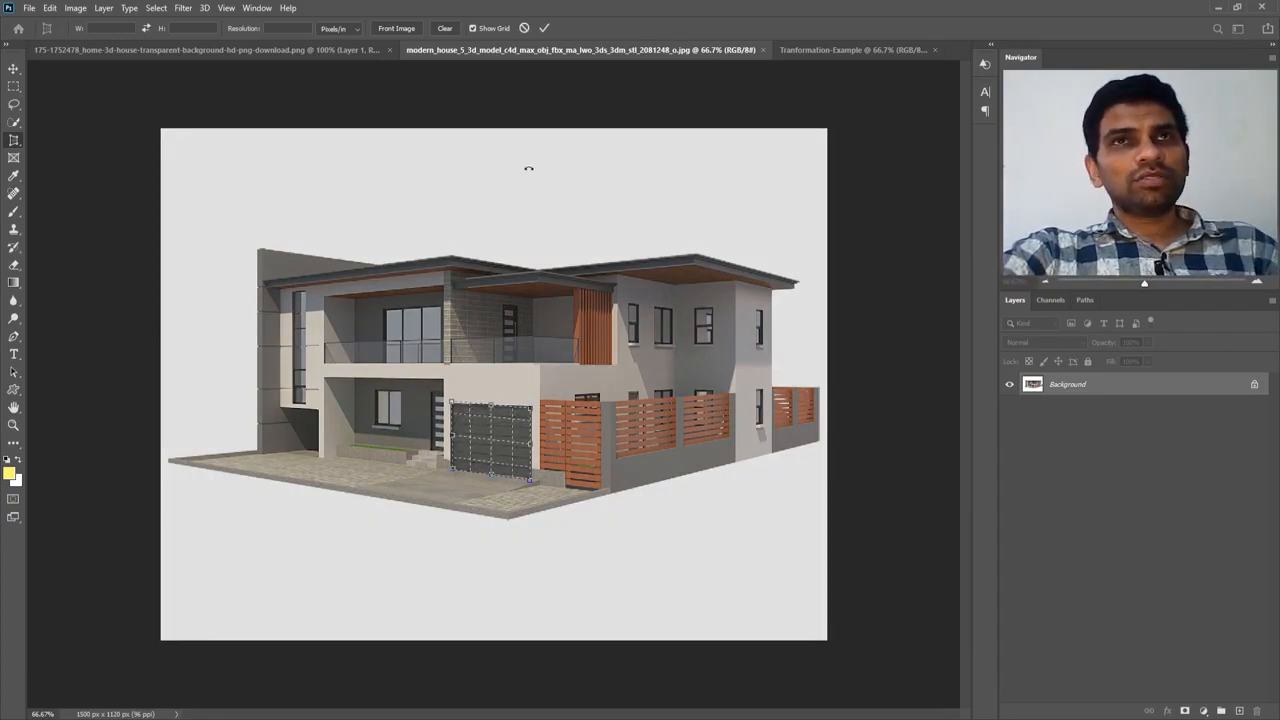
pyautogui.click(546, 30)
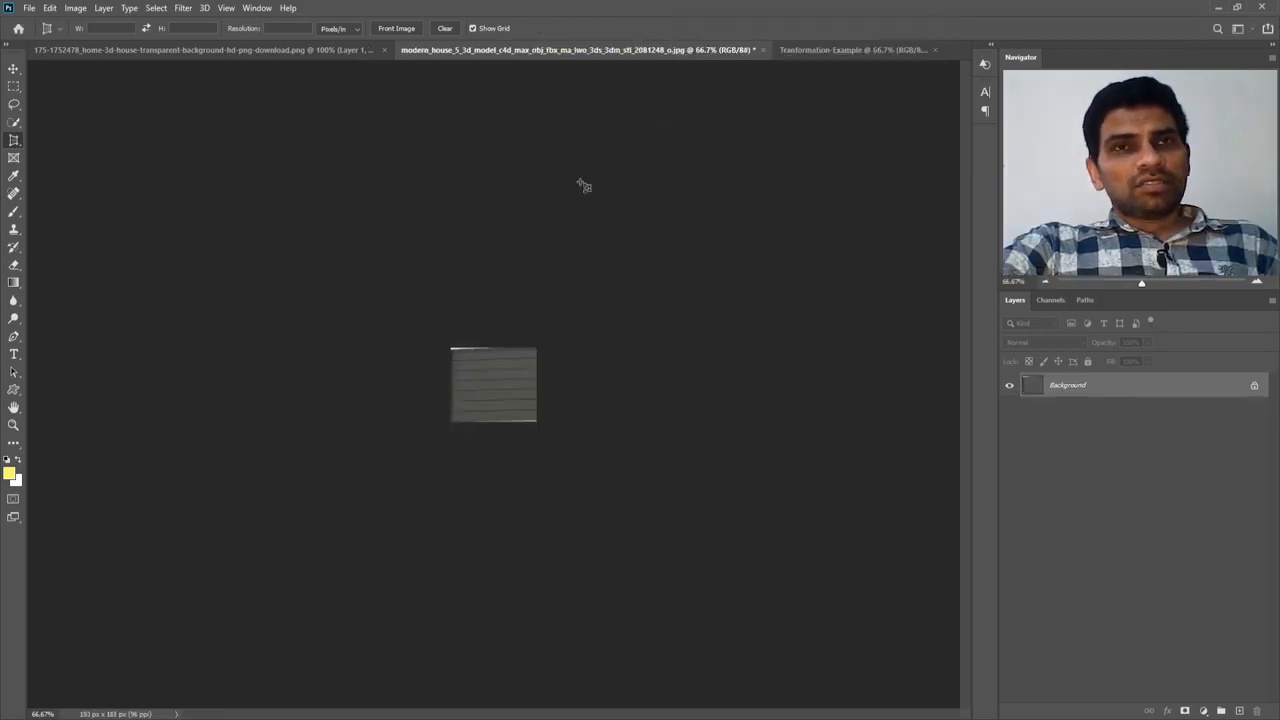